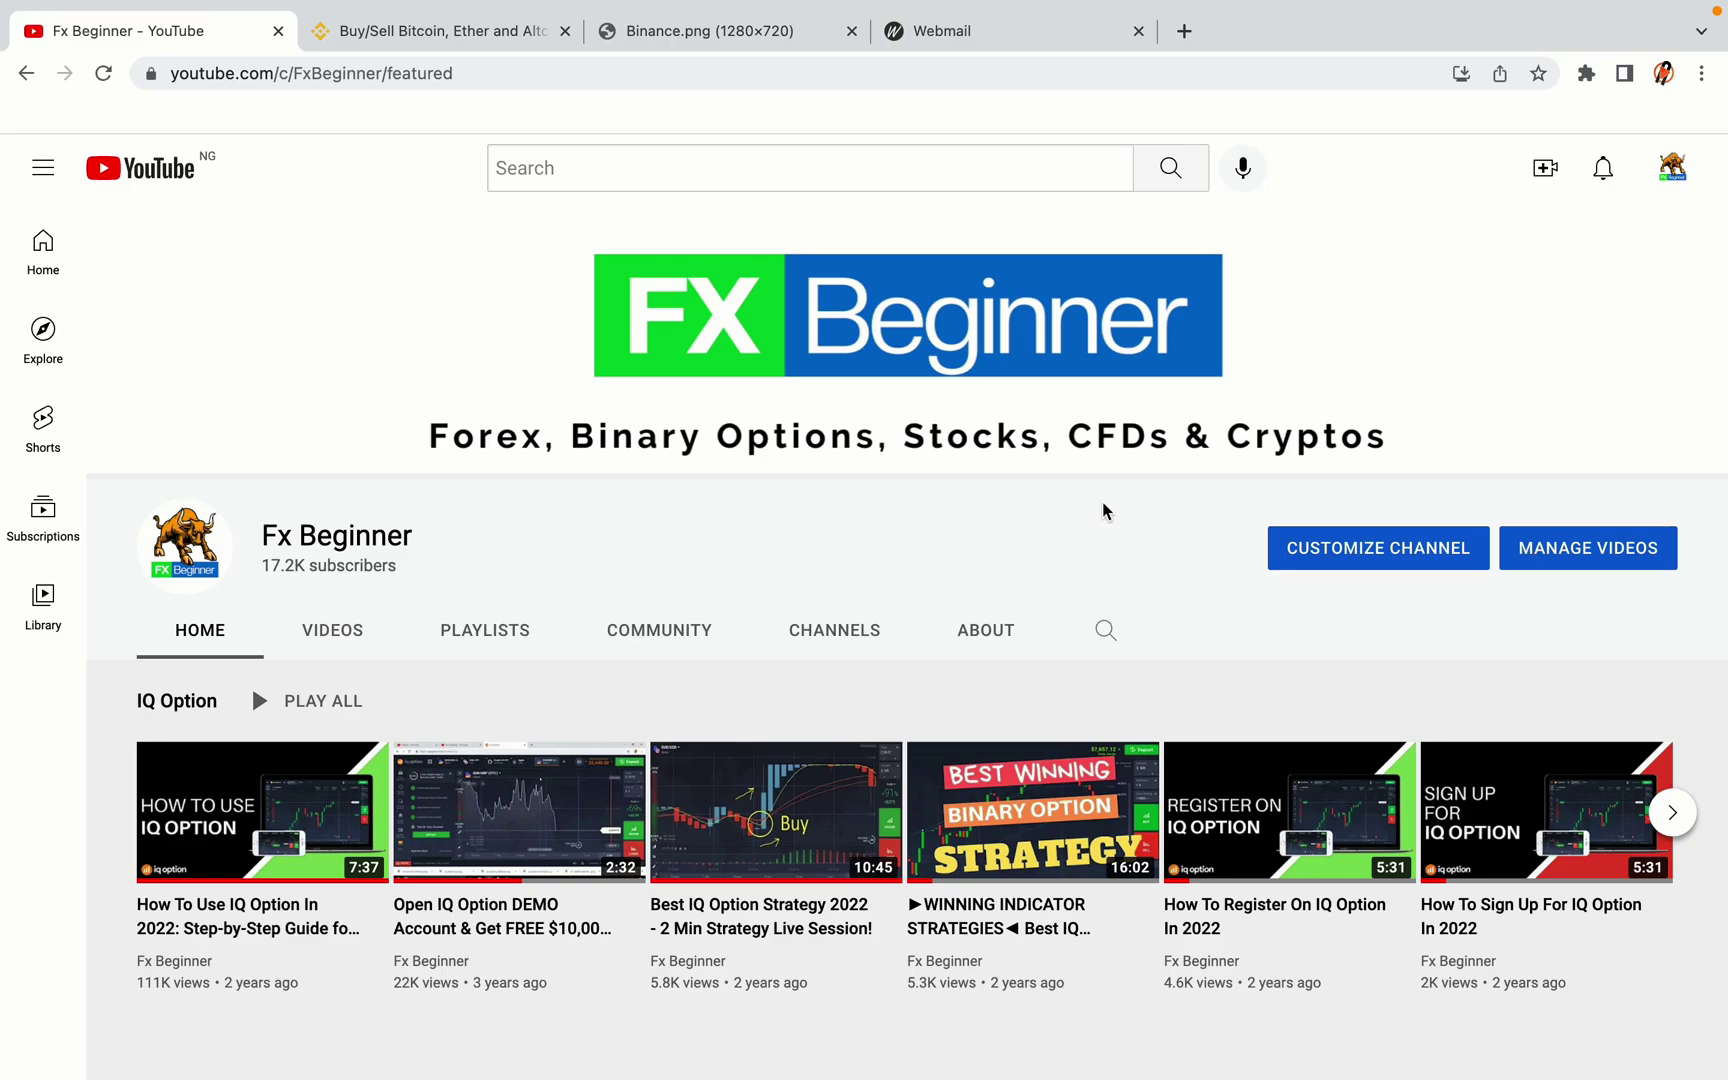
Switch from the Fx Beginner YouTube channel to the Binance homepage tab
click(424, 31)
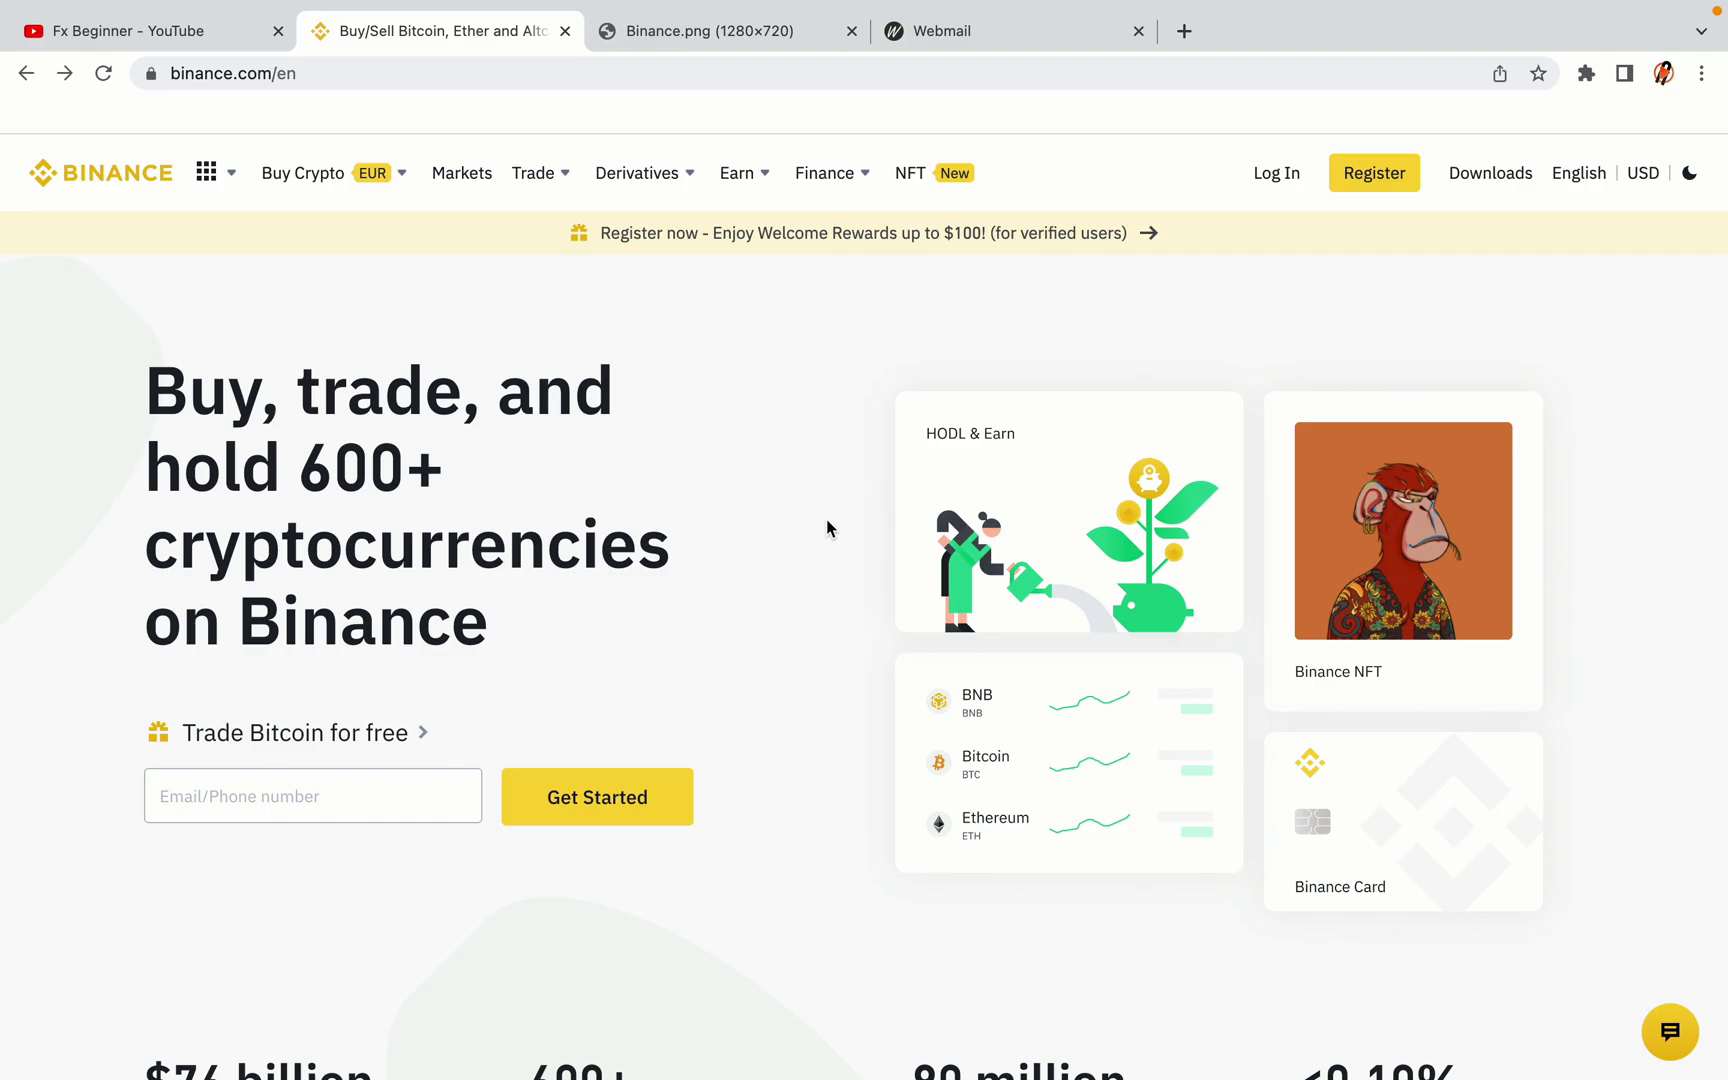
scroll(838, 601, down, 5)
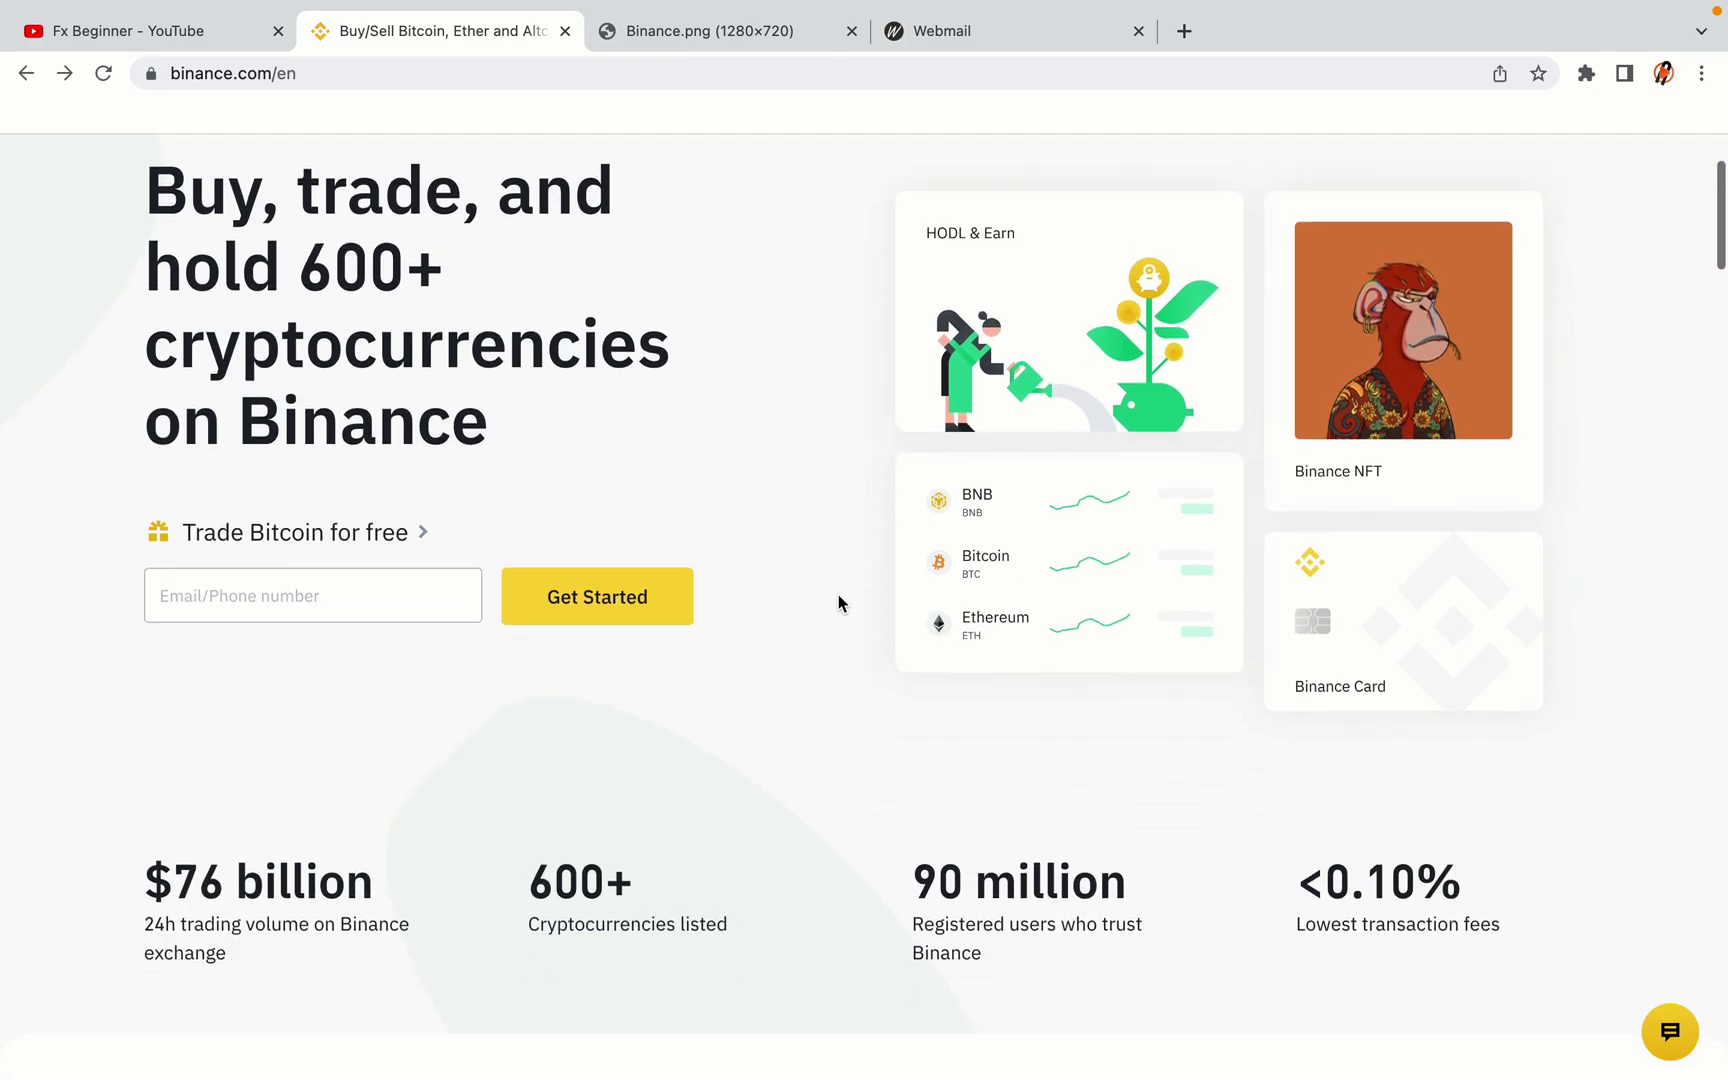
scroll(838, 601, down, 1)
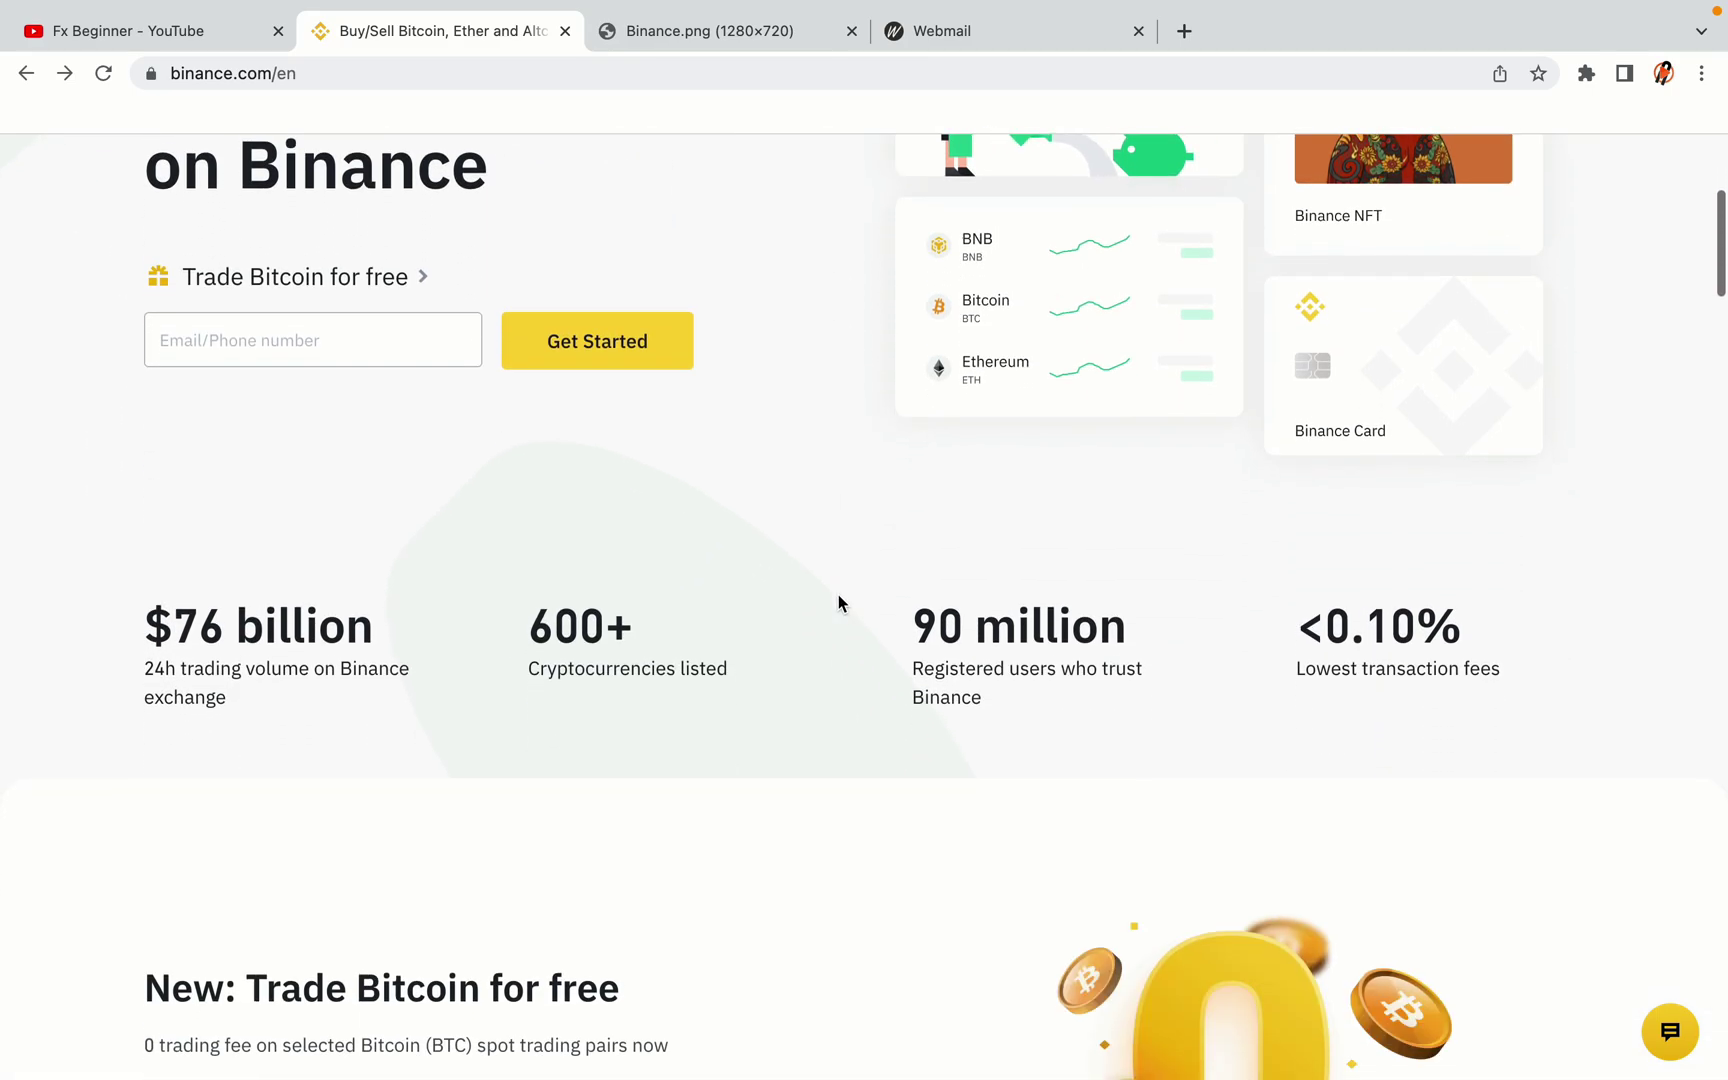
scroll(838, 601, down, 6)
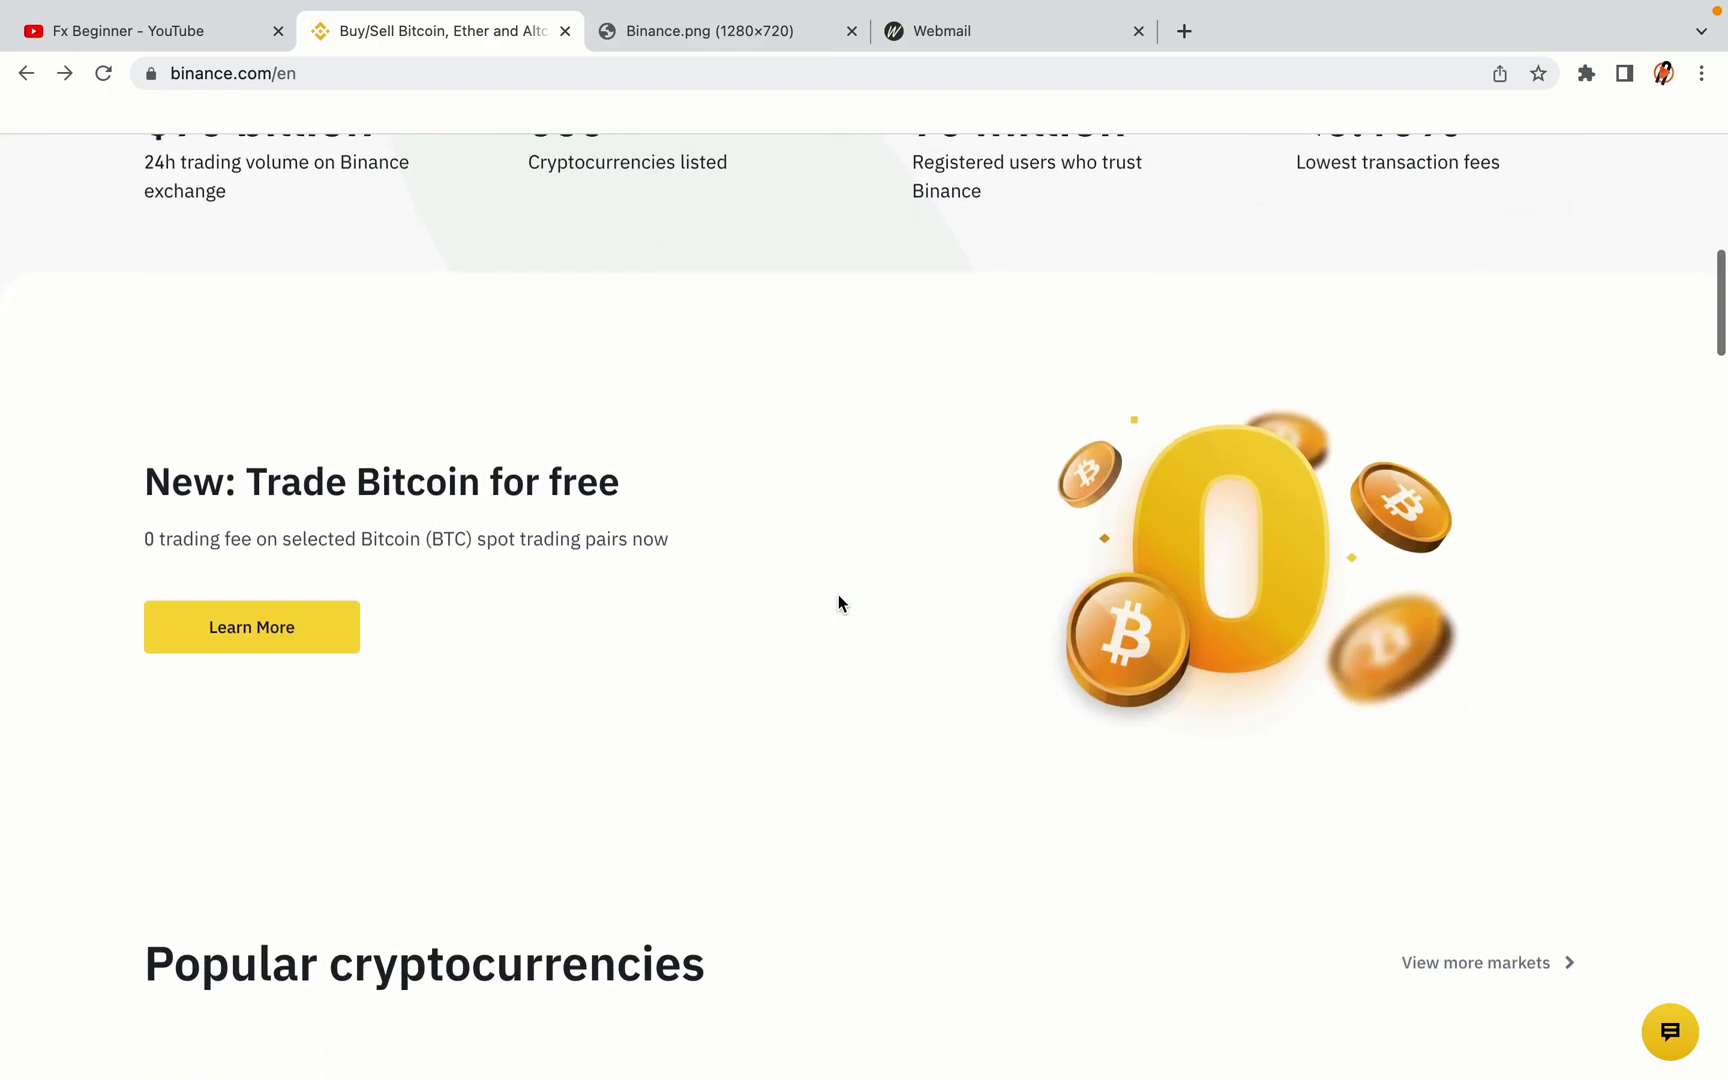
scroll(838, 597, up, 4)
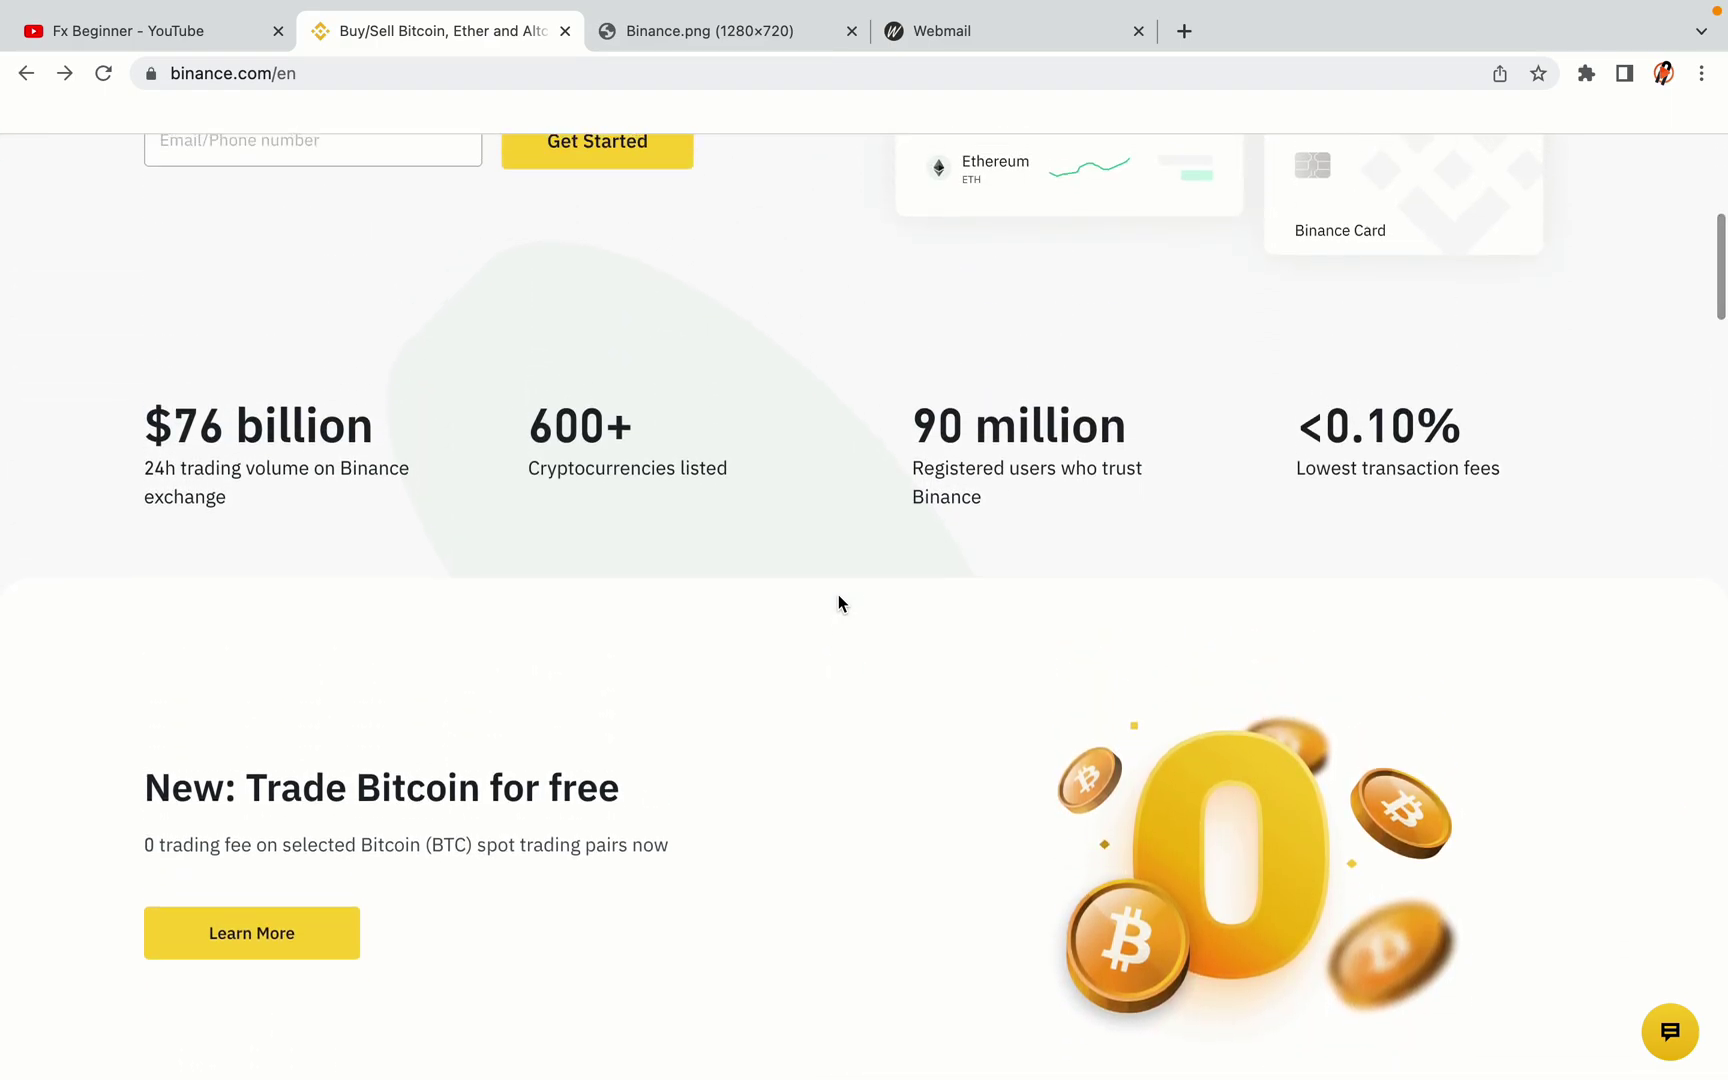
scroll(838, 601, down, 12)
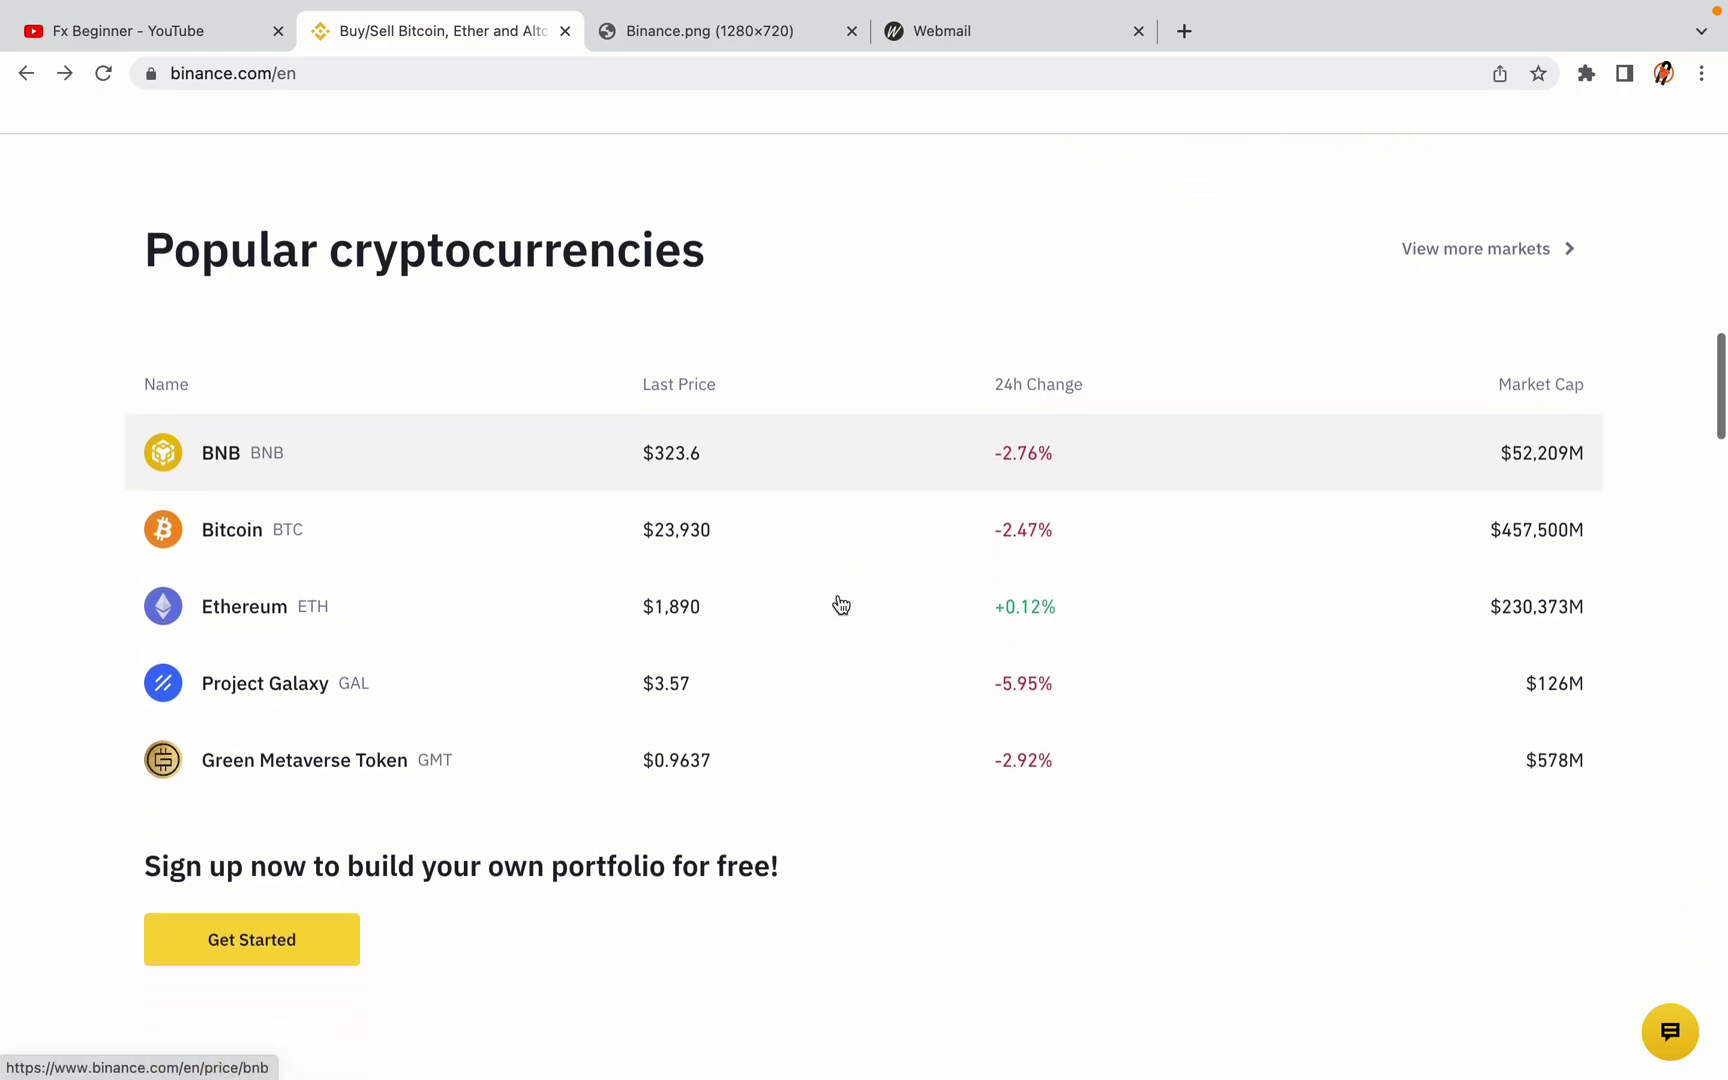
scroll(840, 603, down, 4)
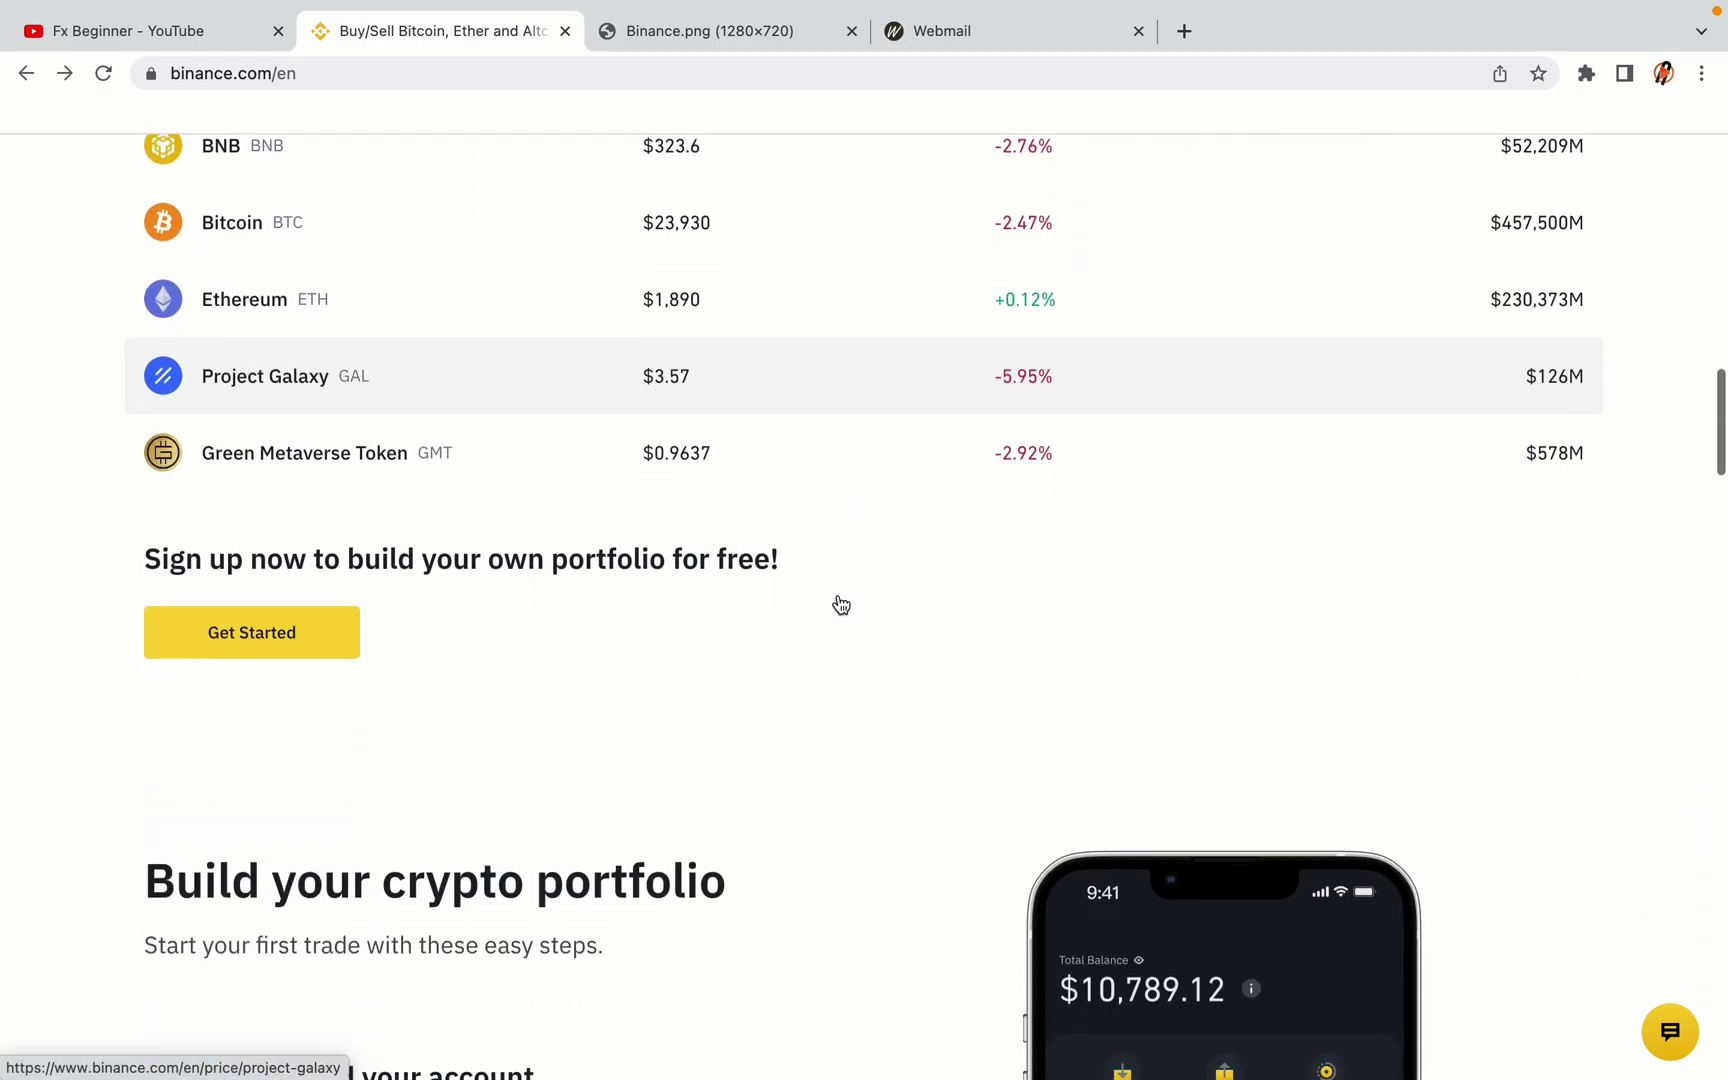
scroll(840, 603, down, 8)
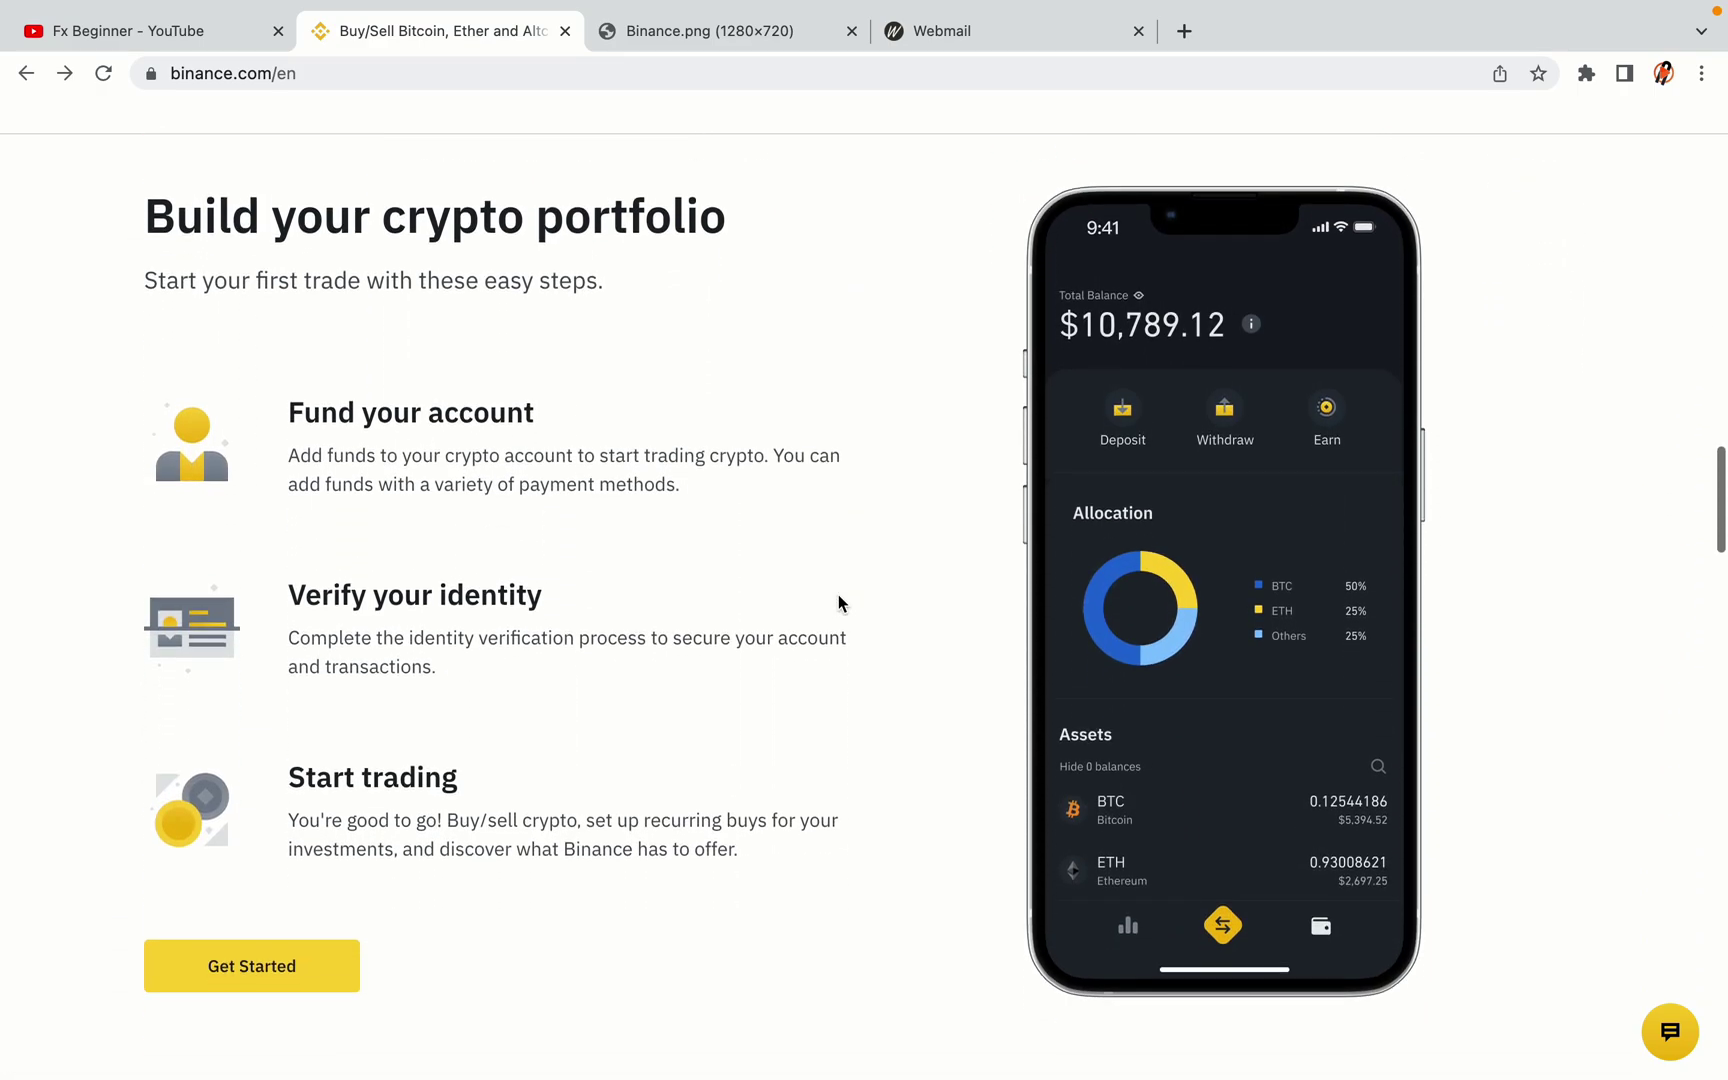
scroll(839, 602, down, 10)
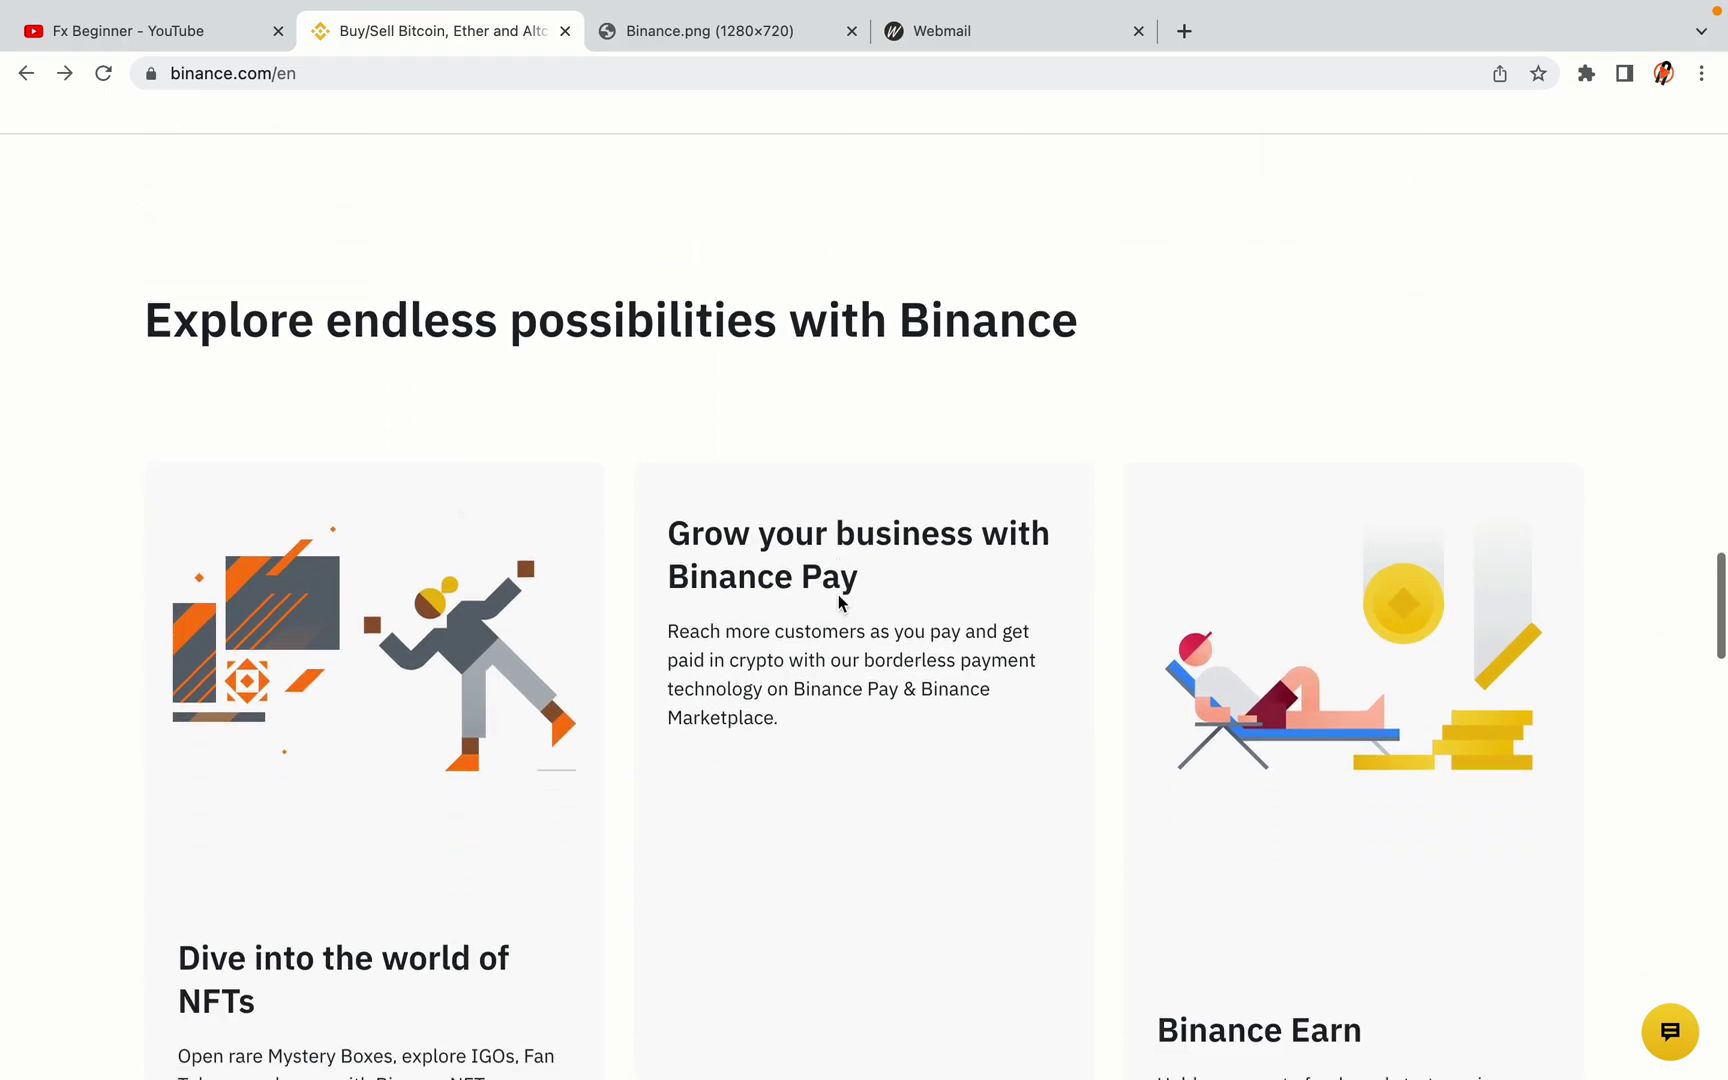
scroll(839, 601, down, 11)
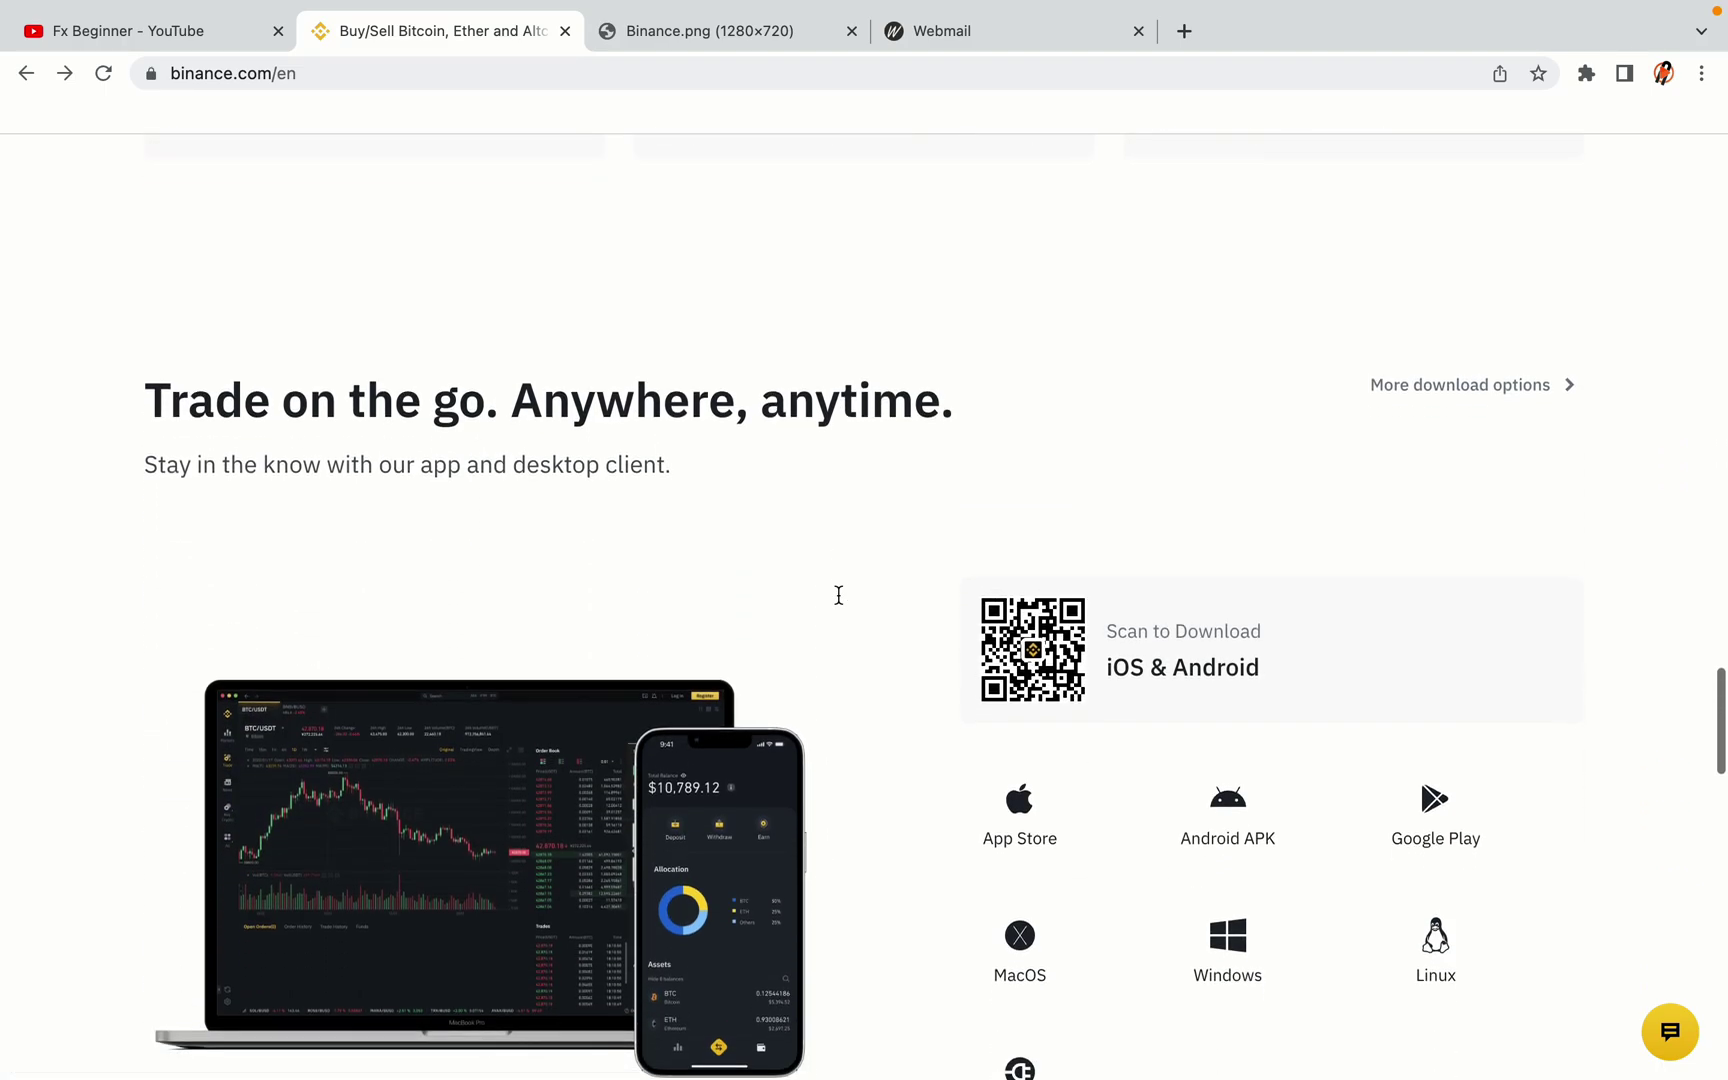
scroll(839, 596, down, 2)
scroll(838, 595, down, 8)
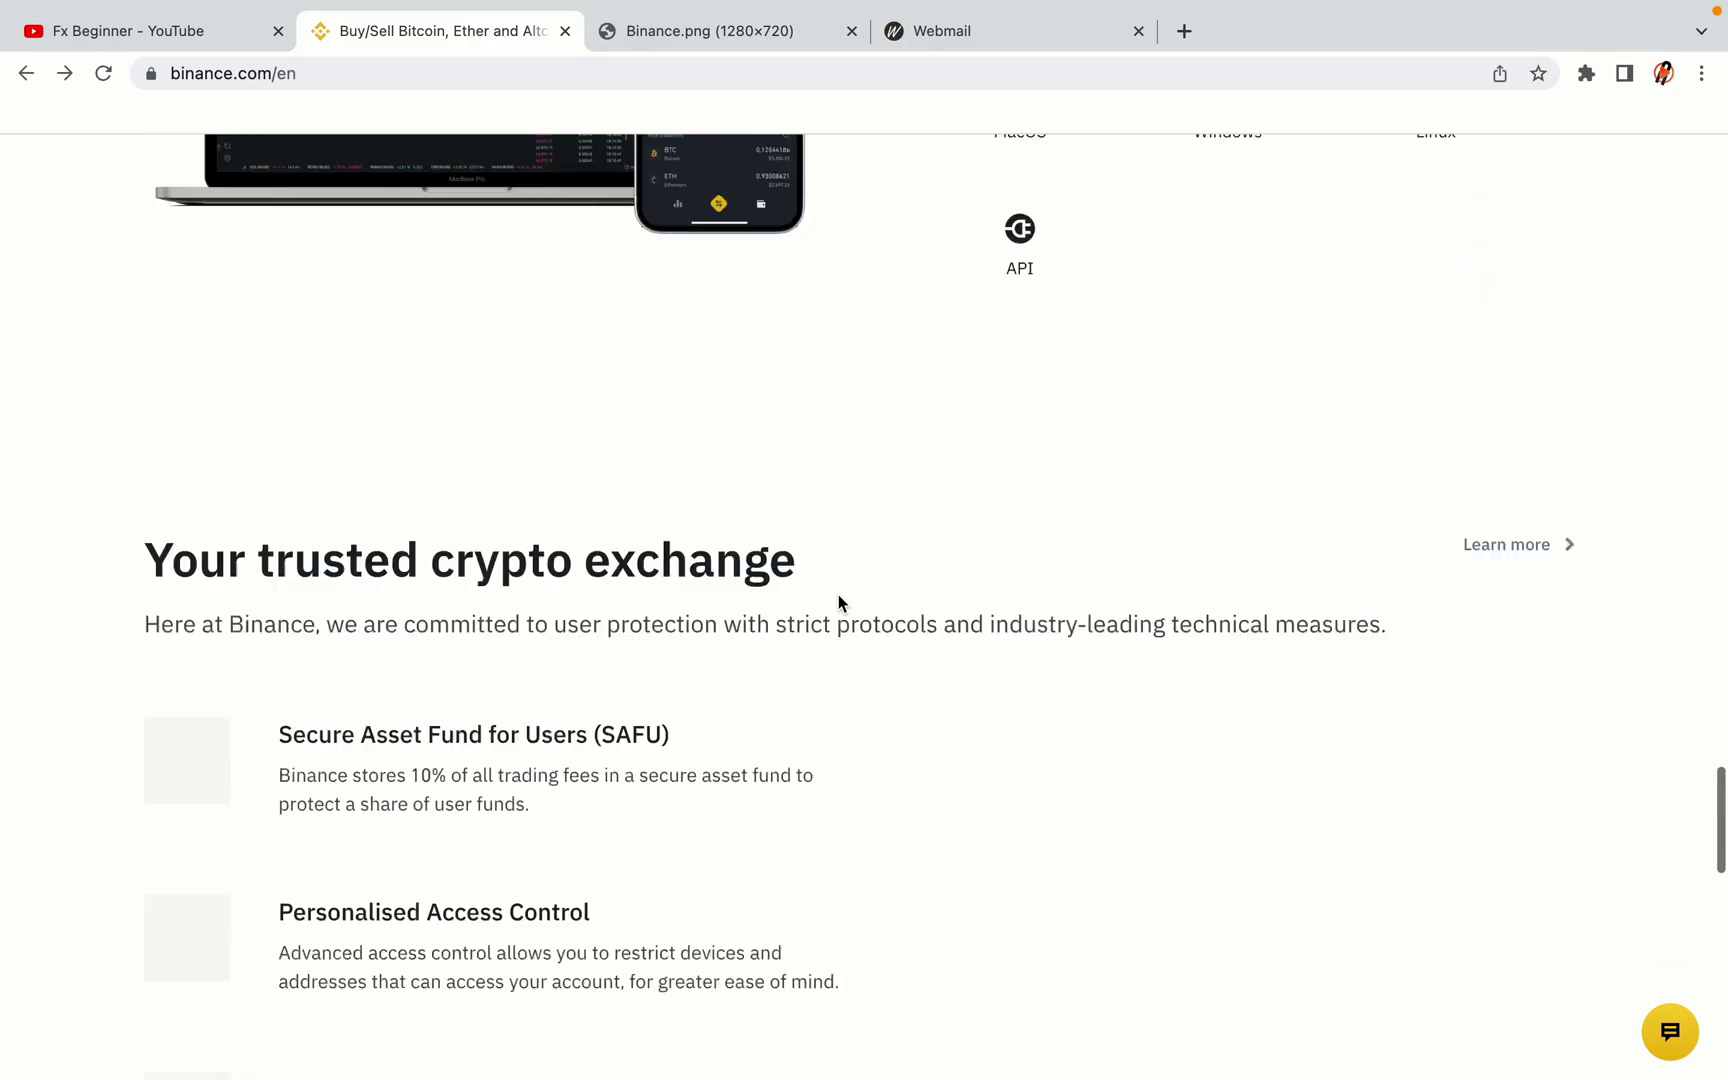
scroll(838, 601, down, 5)
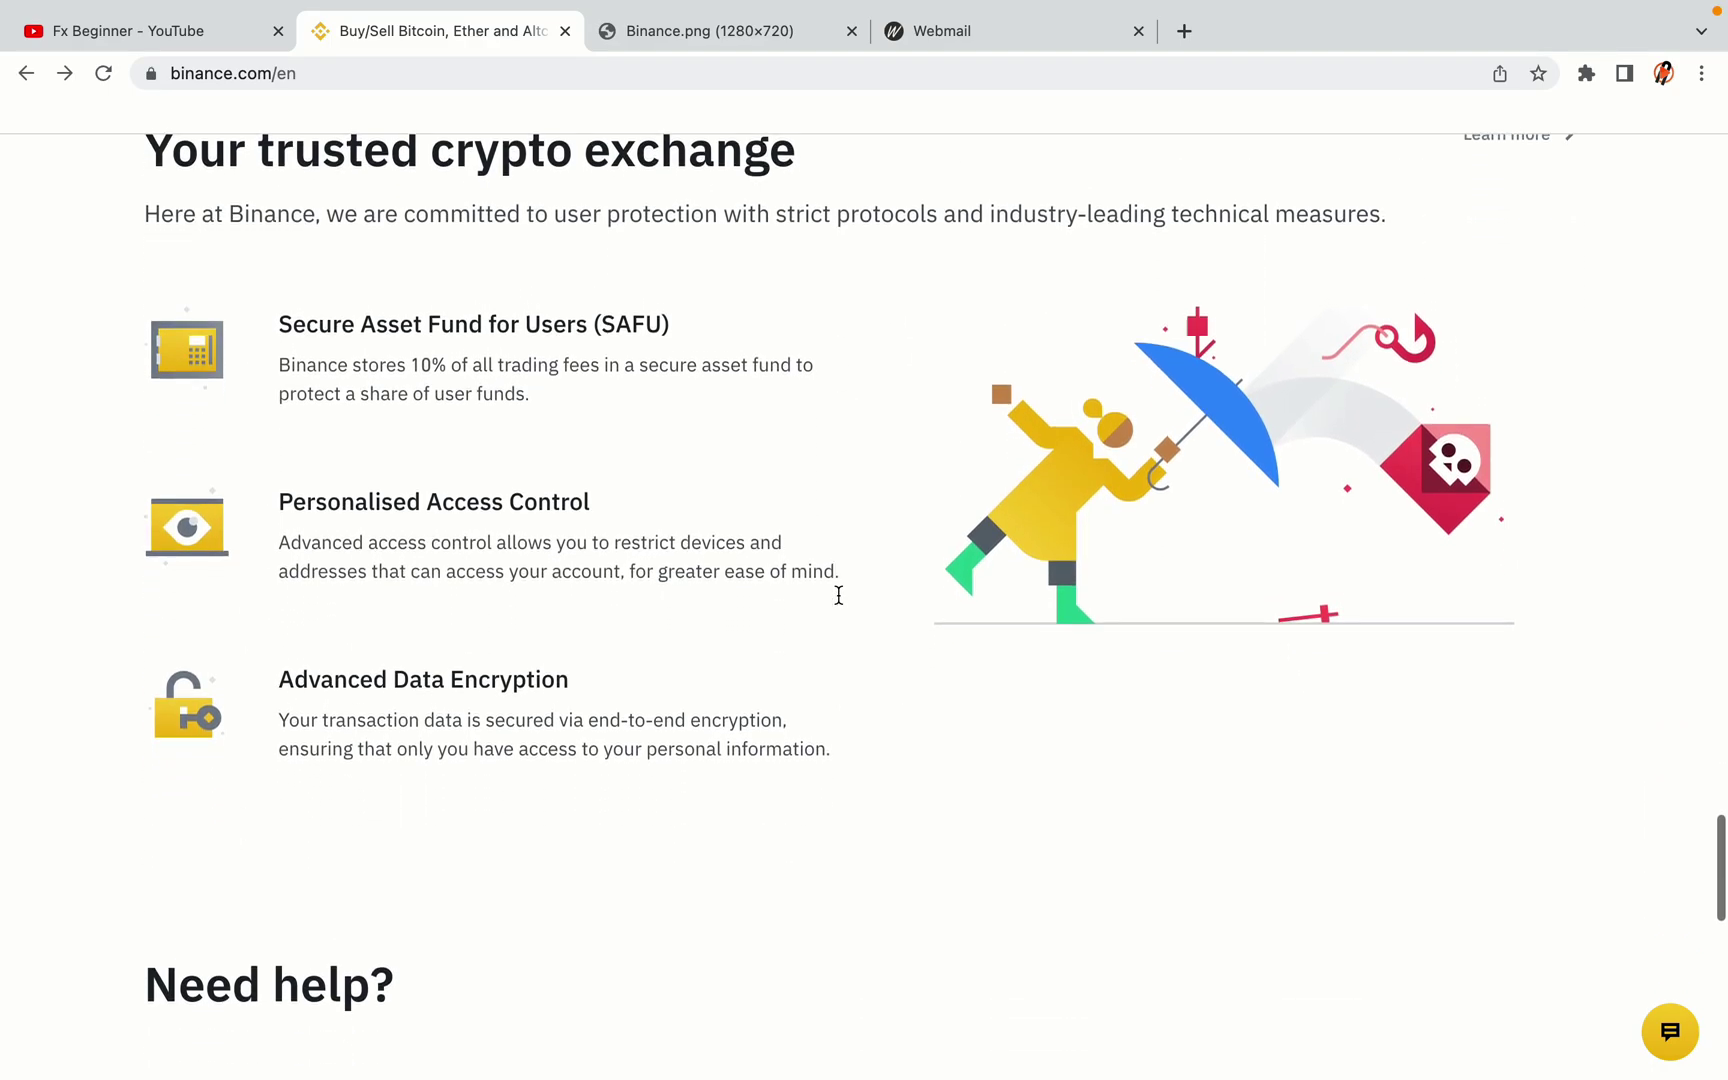
scroll(839, 594, down, 10)
scroll(838, 594, up, 20)
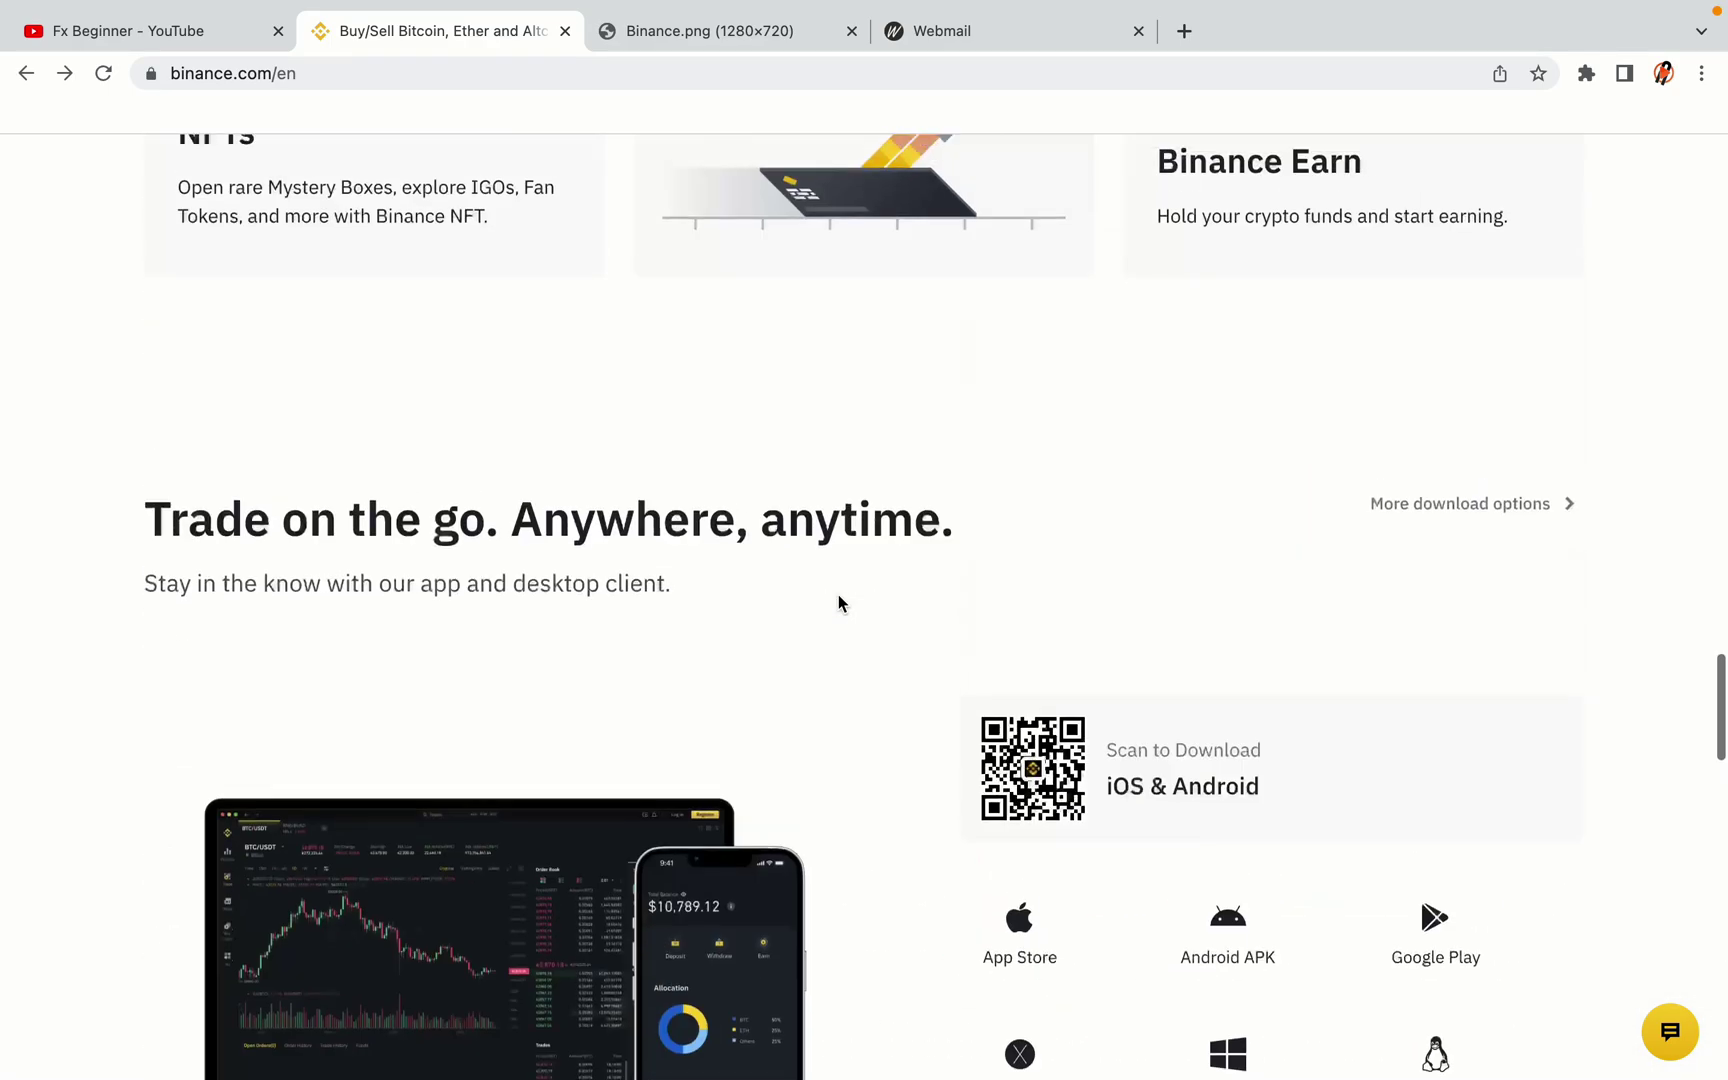
scroll(839, 595, up, 20)
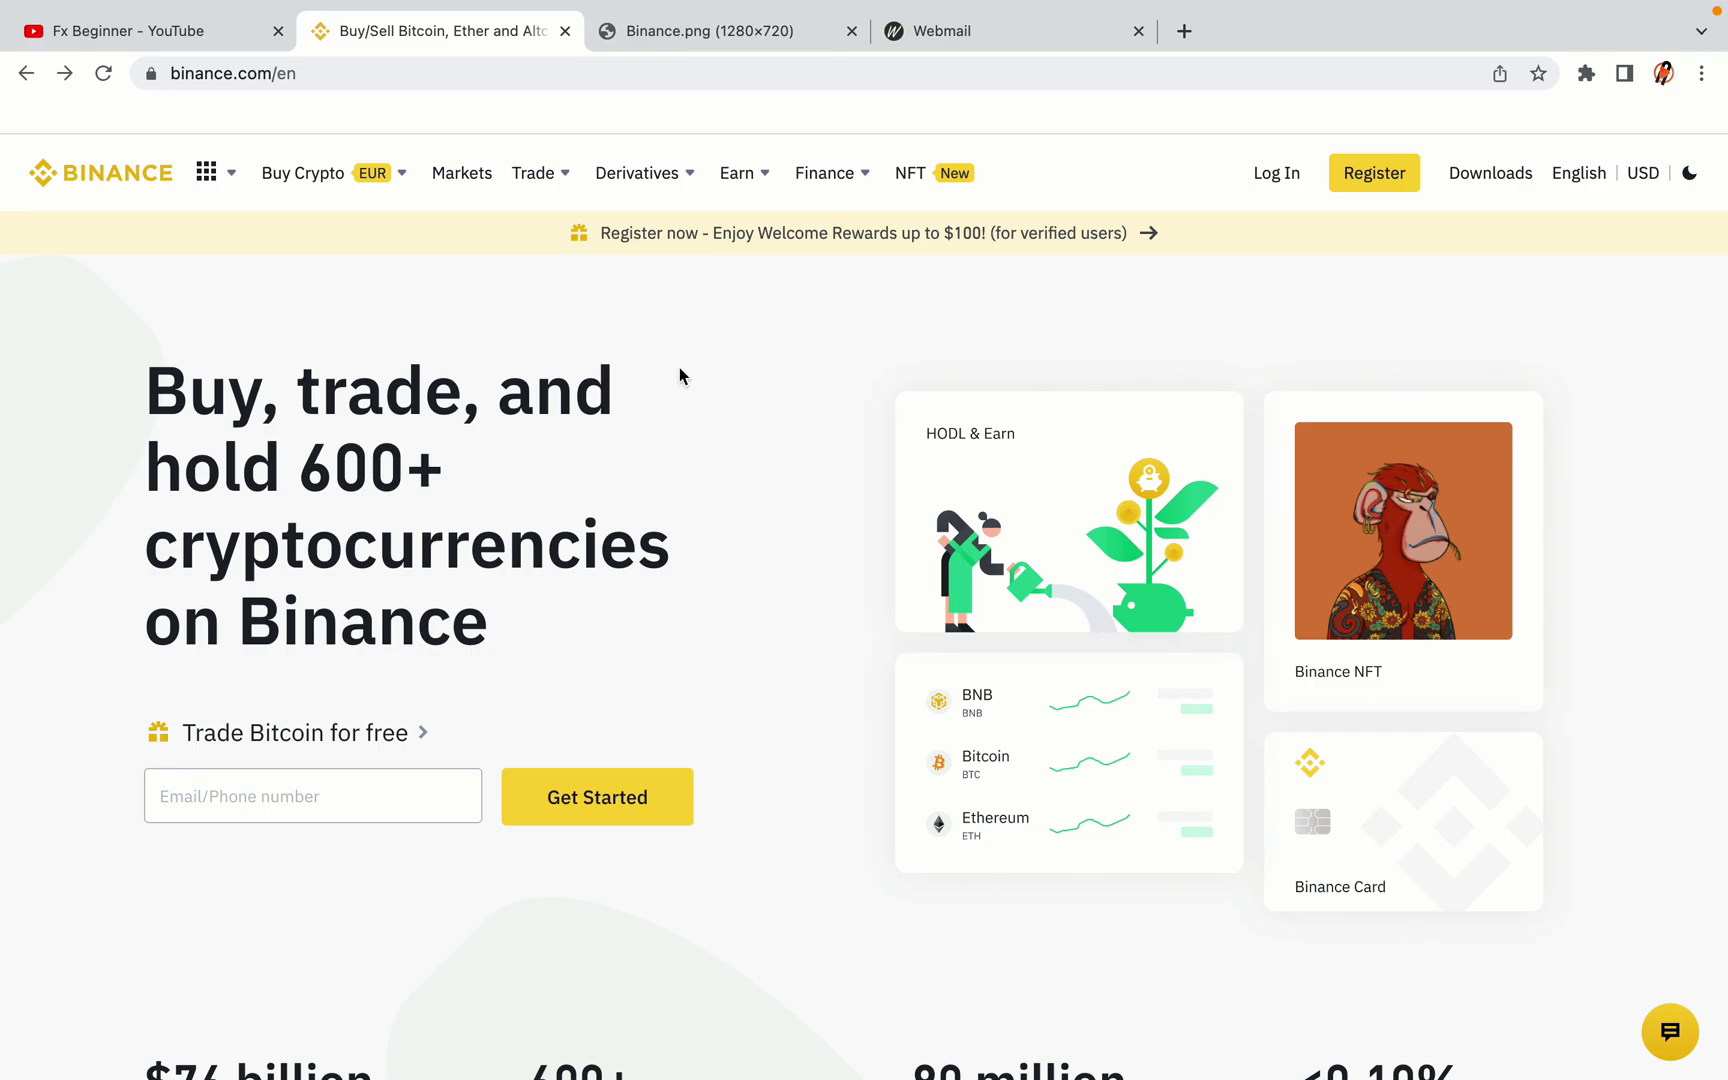
click(723, 30)
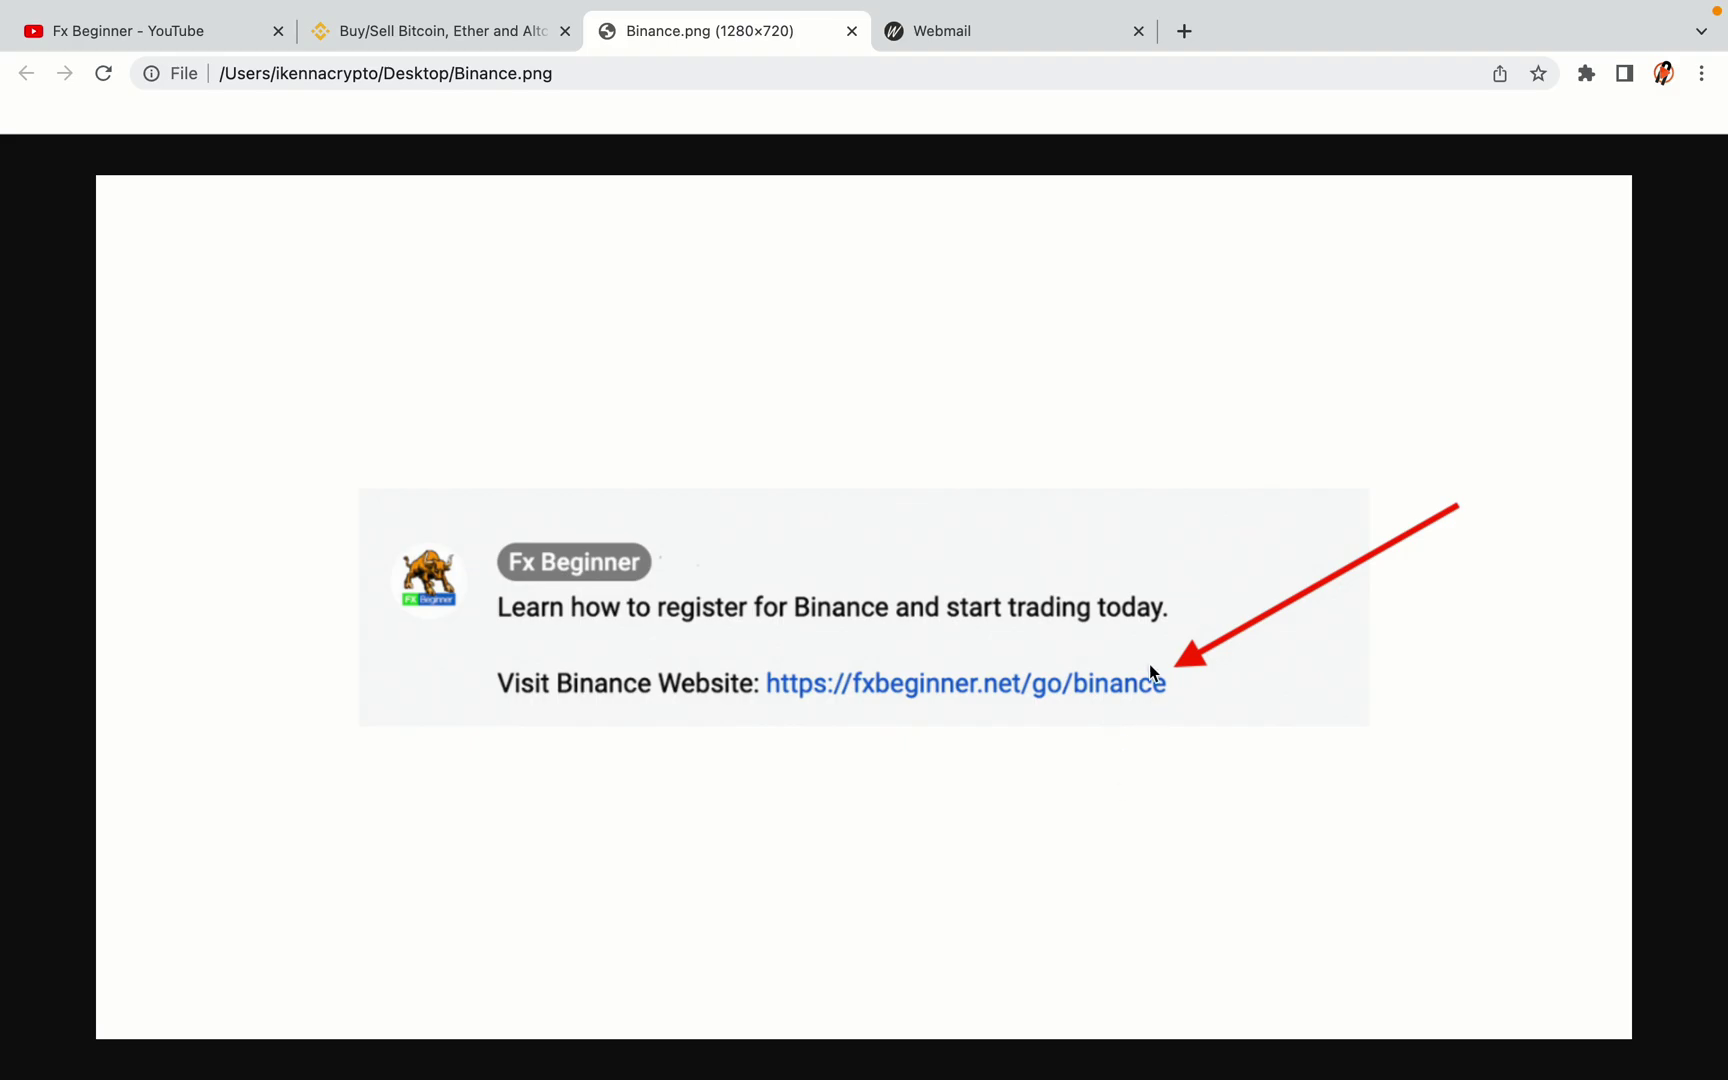
key(ctrl+shift+Tab)
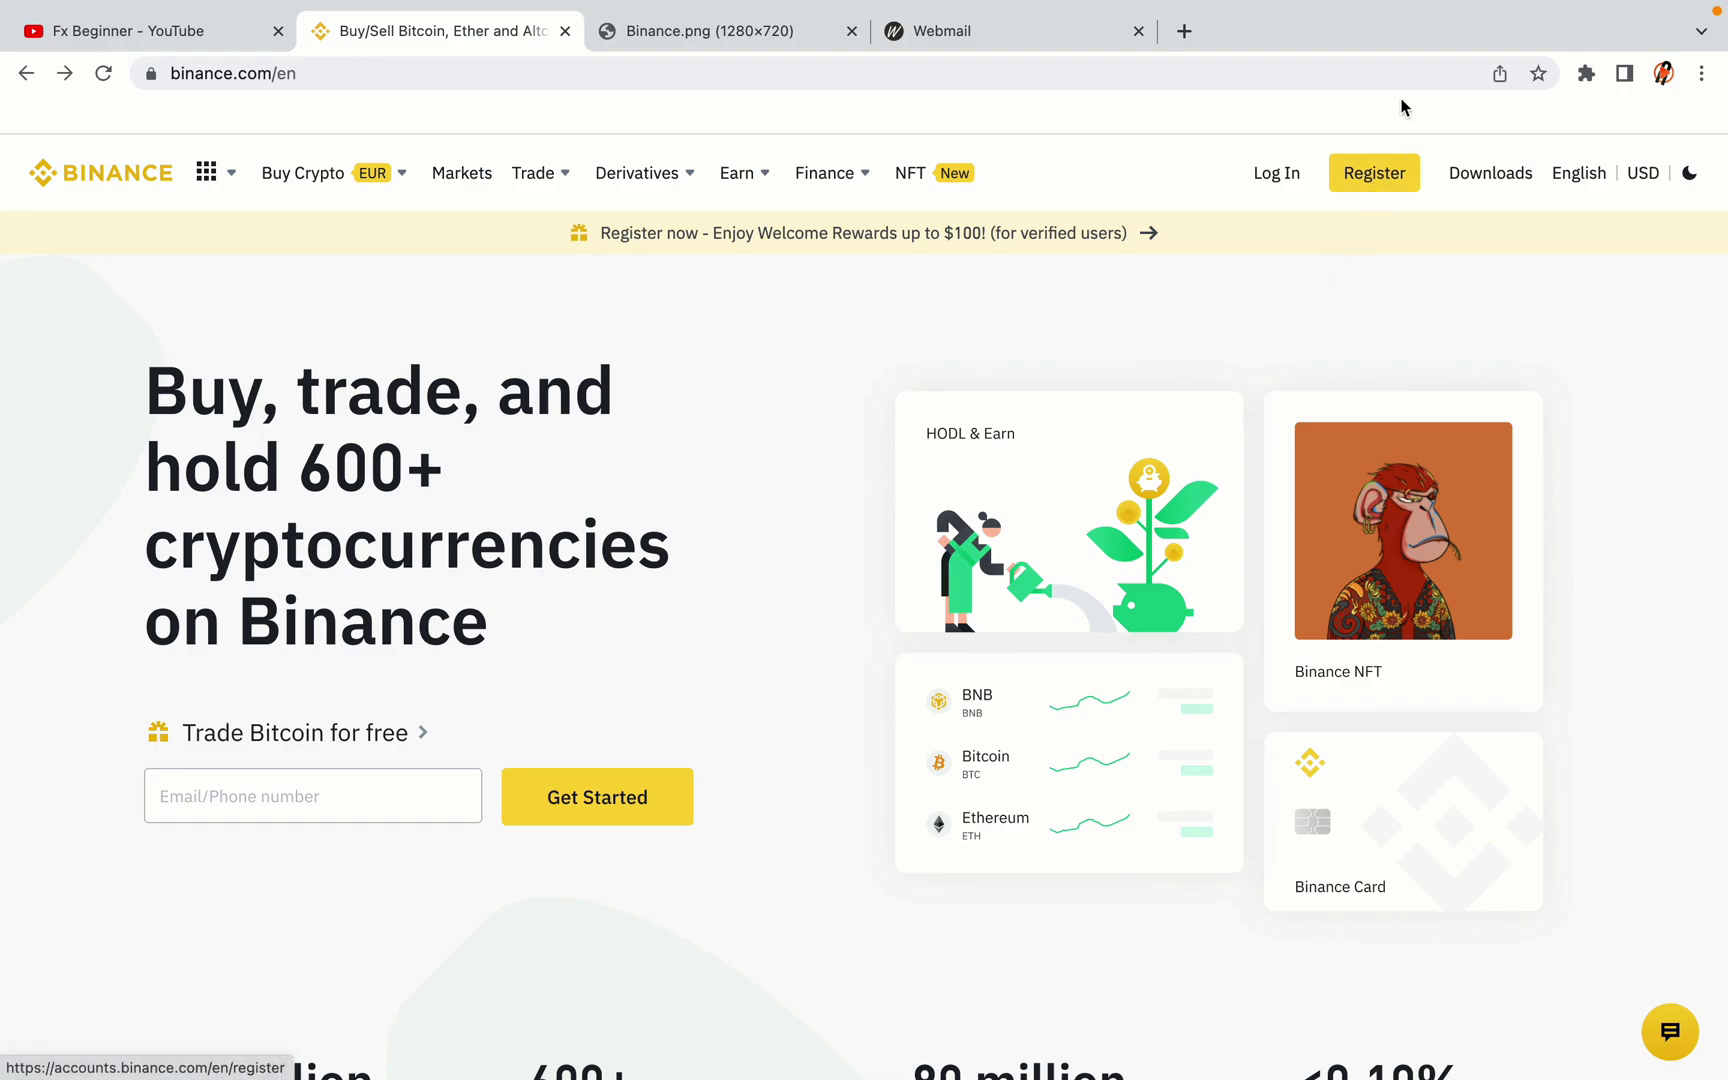
Start a new account from the Binance homepage to reach the Welcome to Binance sign-up page
click(1389, 188)
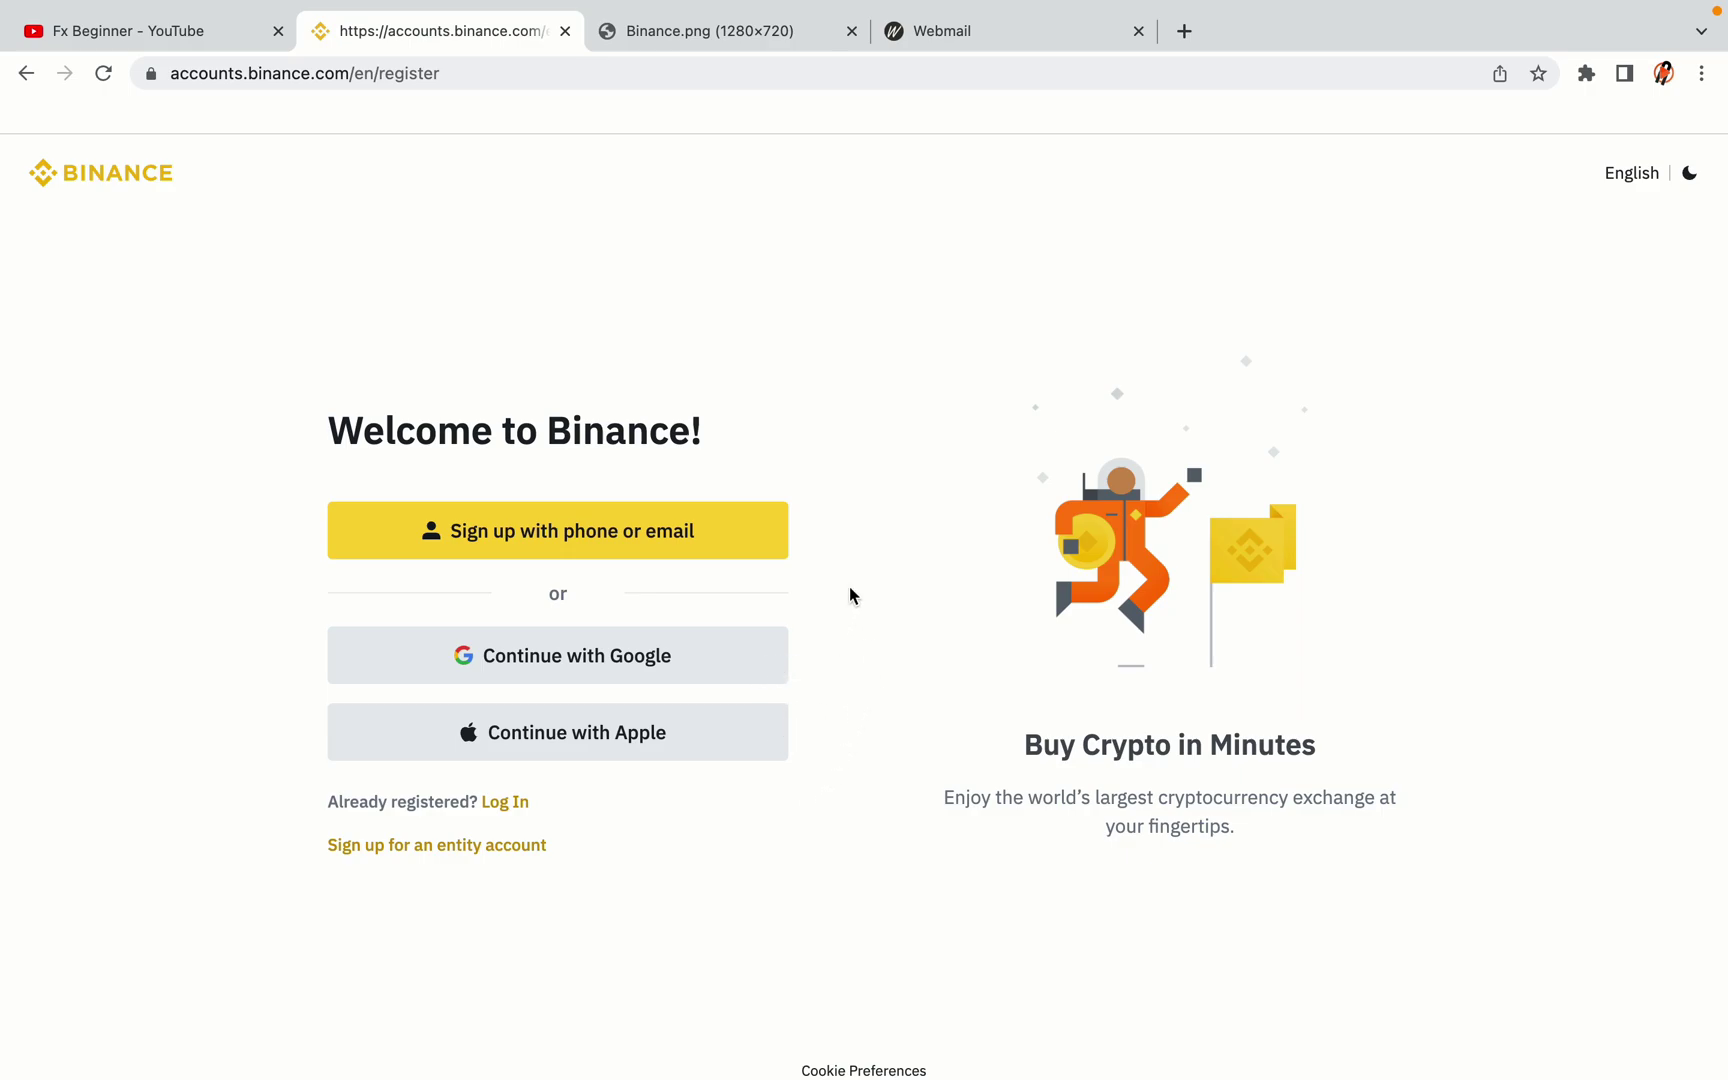
Sign up with email, enter the email address and password, accept the terms, and create the personal account
click(715, 552)
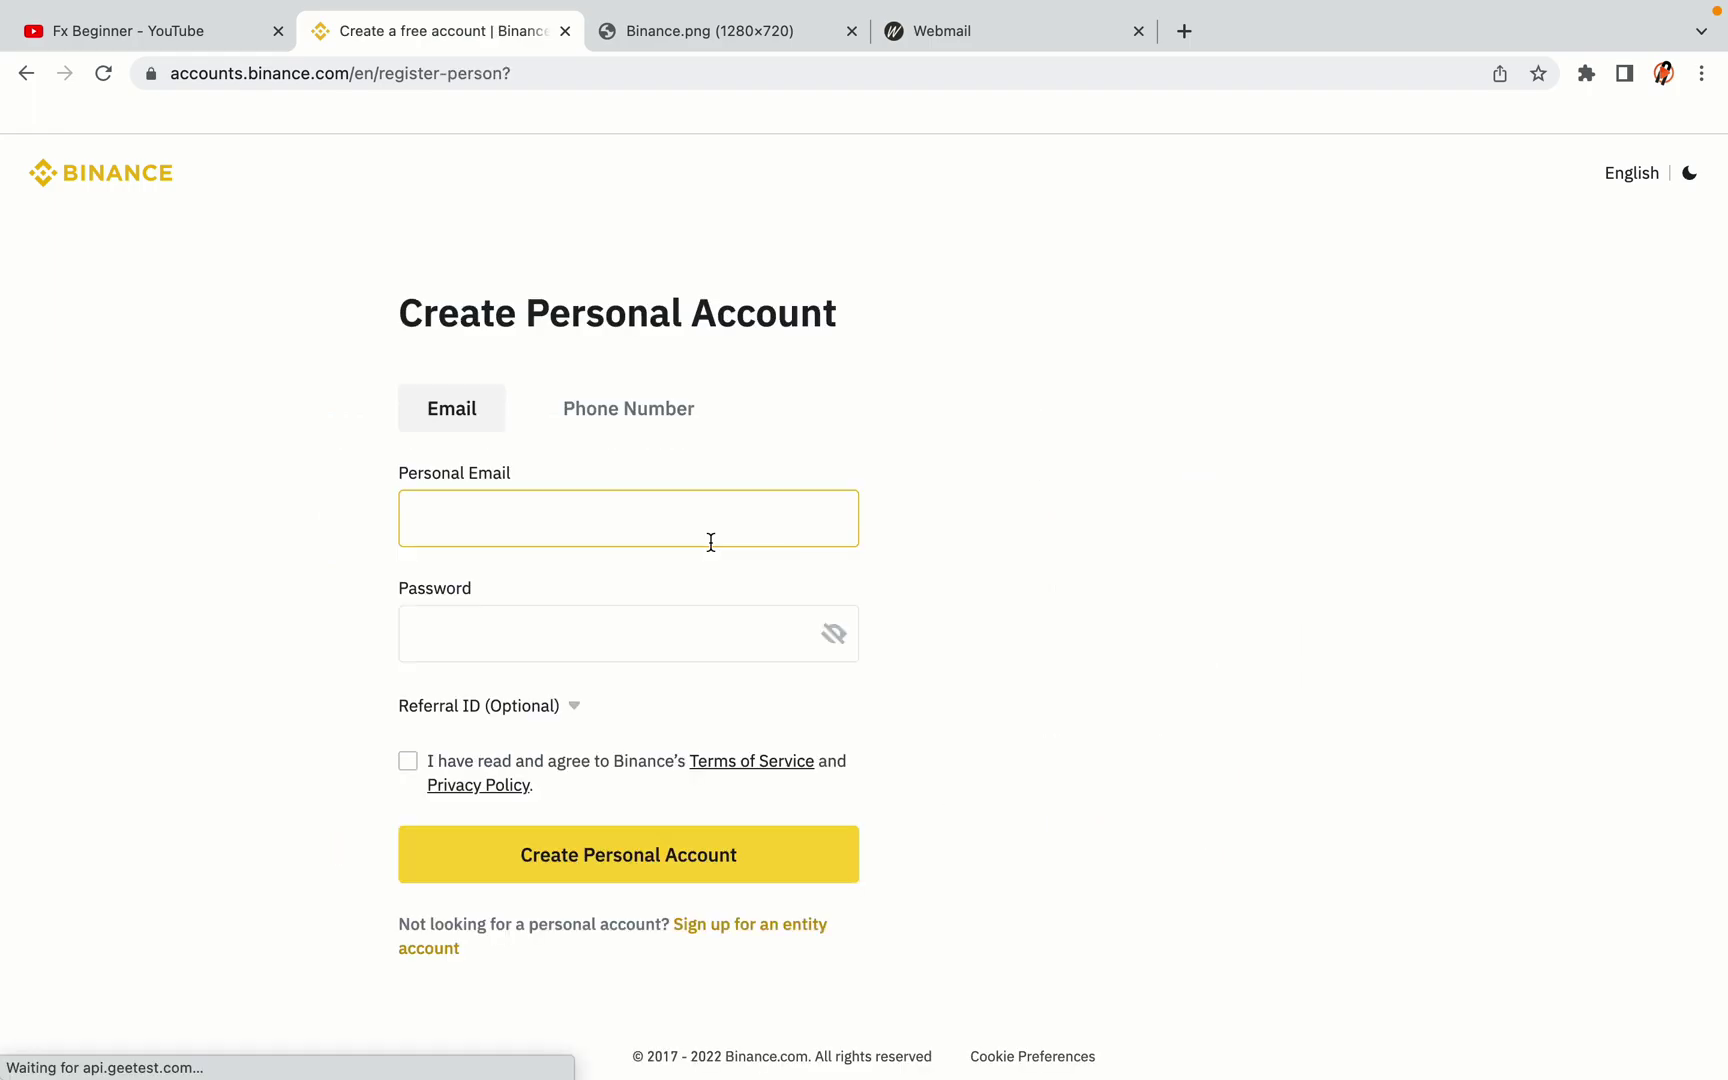
click(1060, 612)
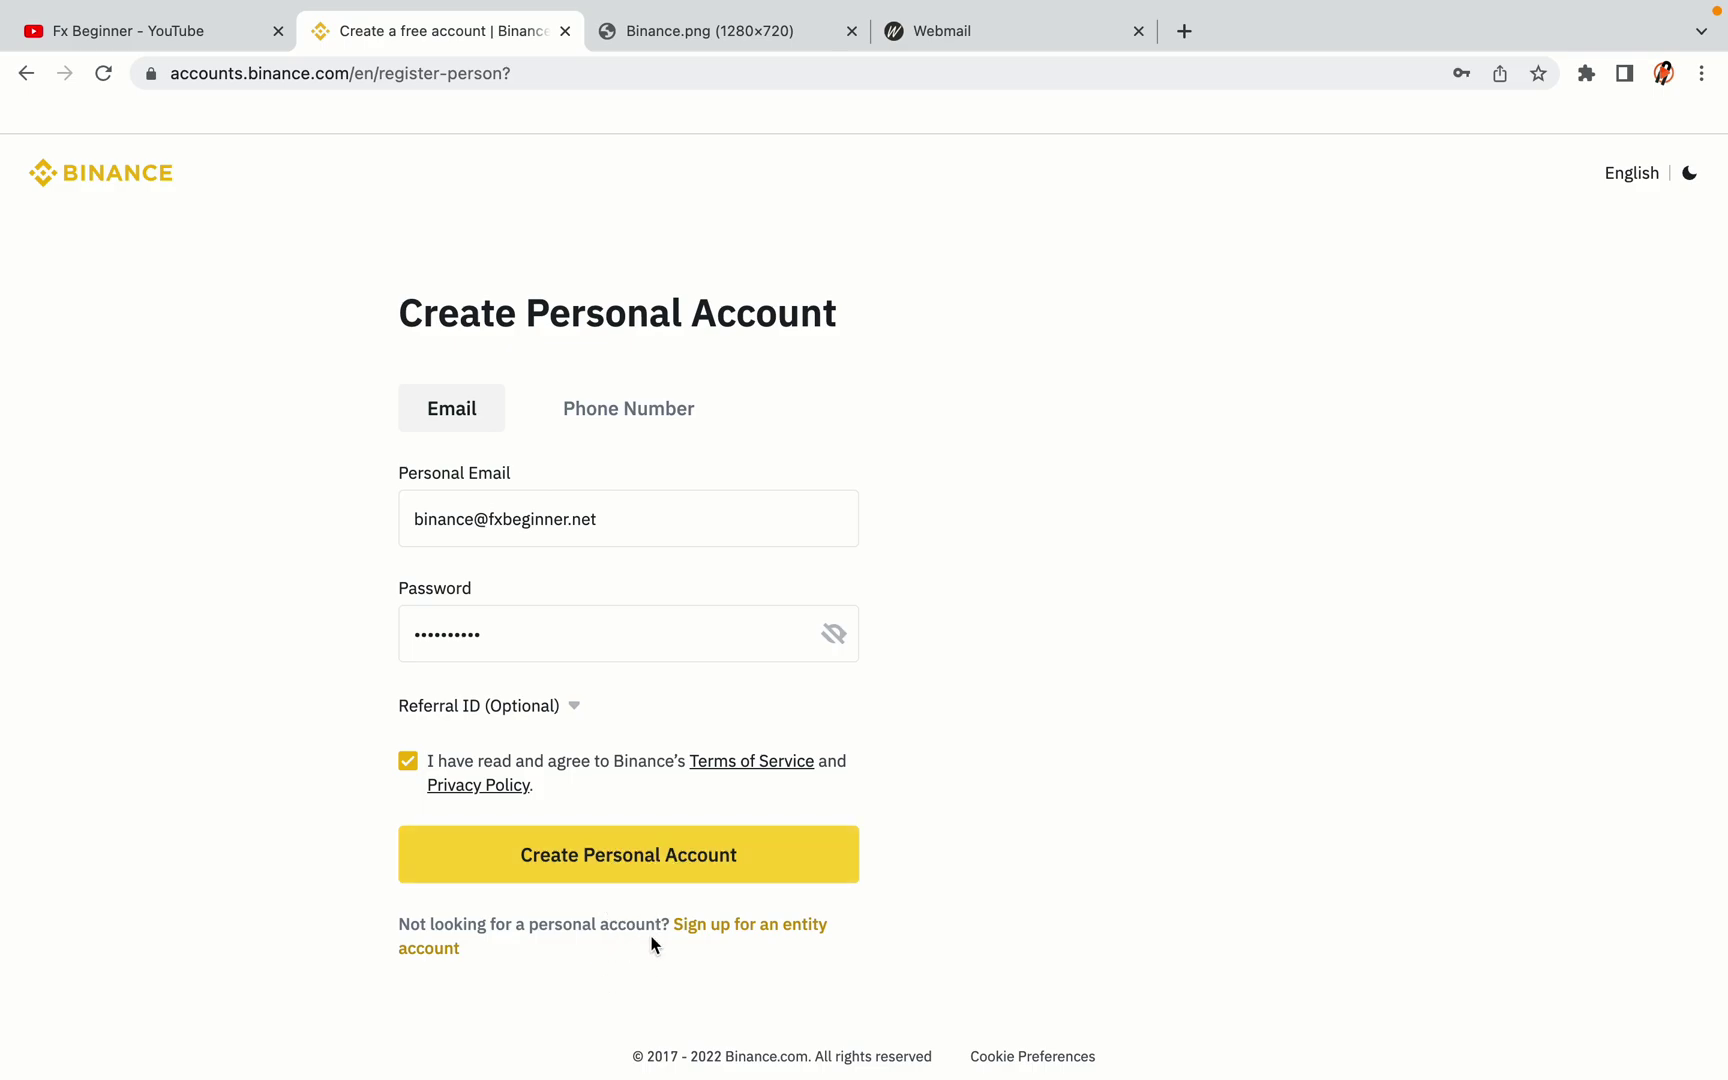
click(659, 866)
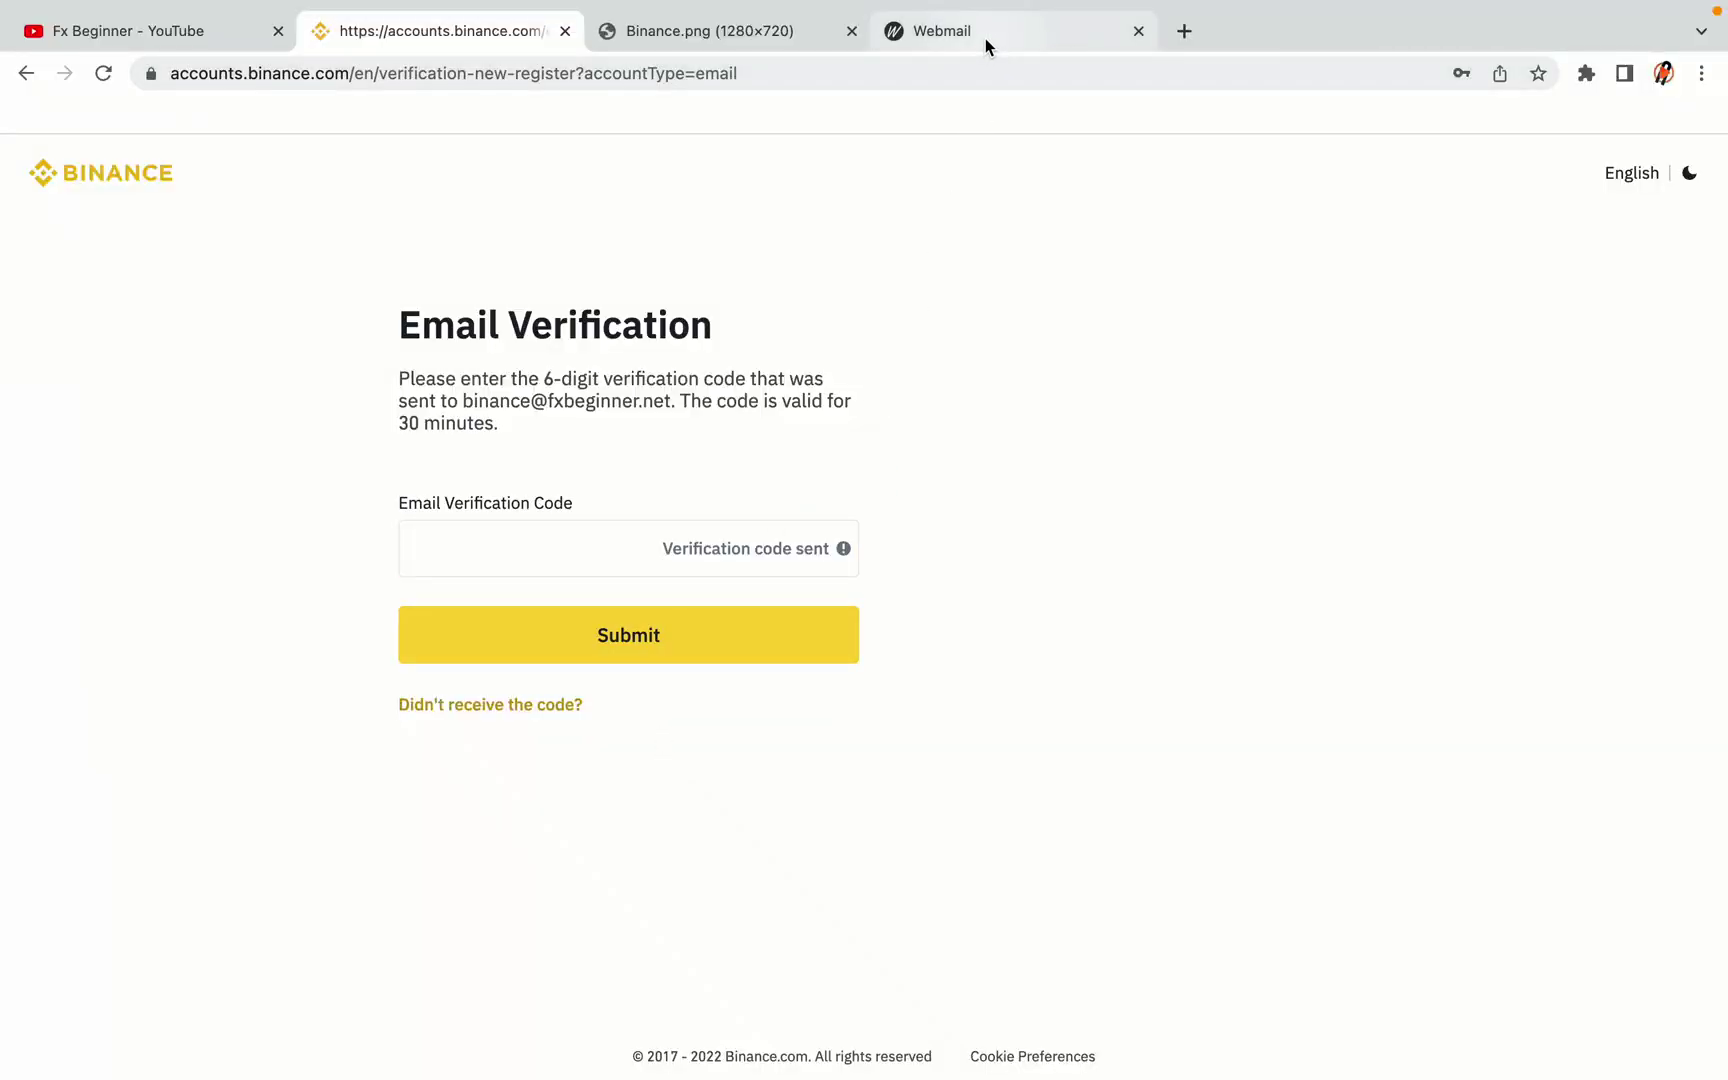
Copy the account activation code from the Binance confirmation email in Webmail, then return to Binance
drag(986, 38, 700, 38)
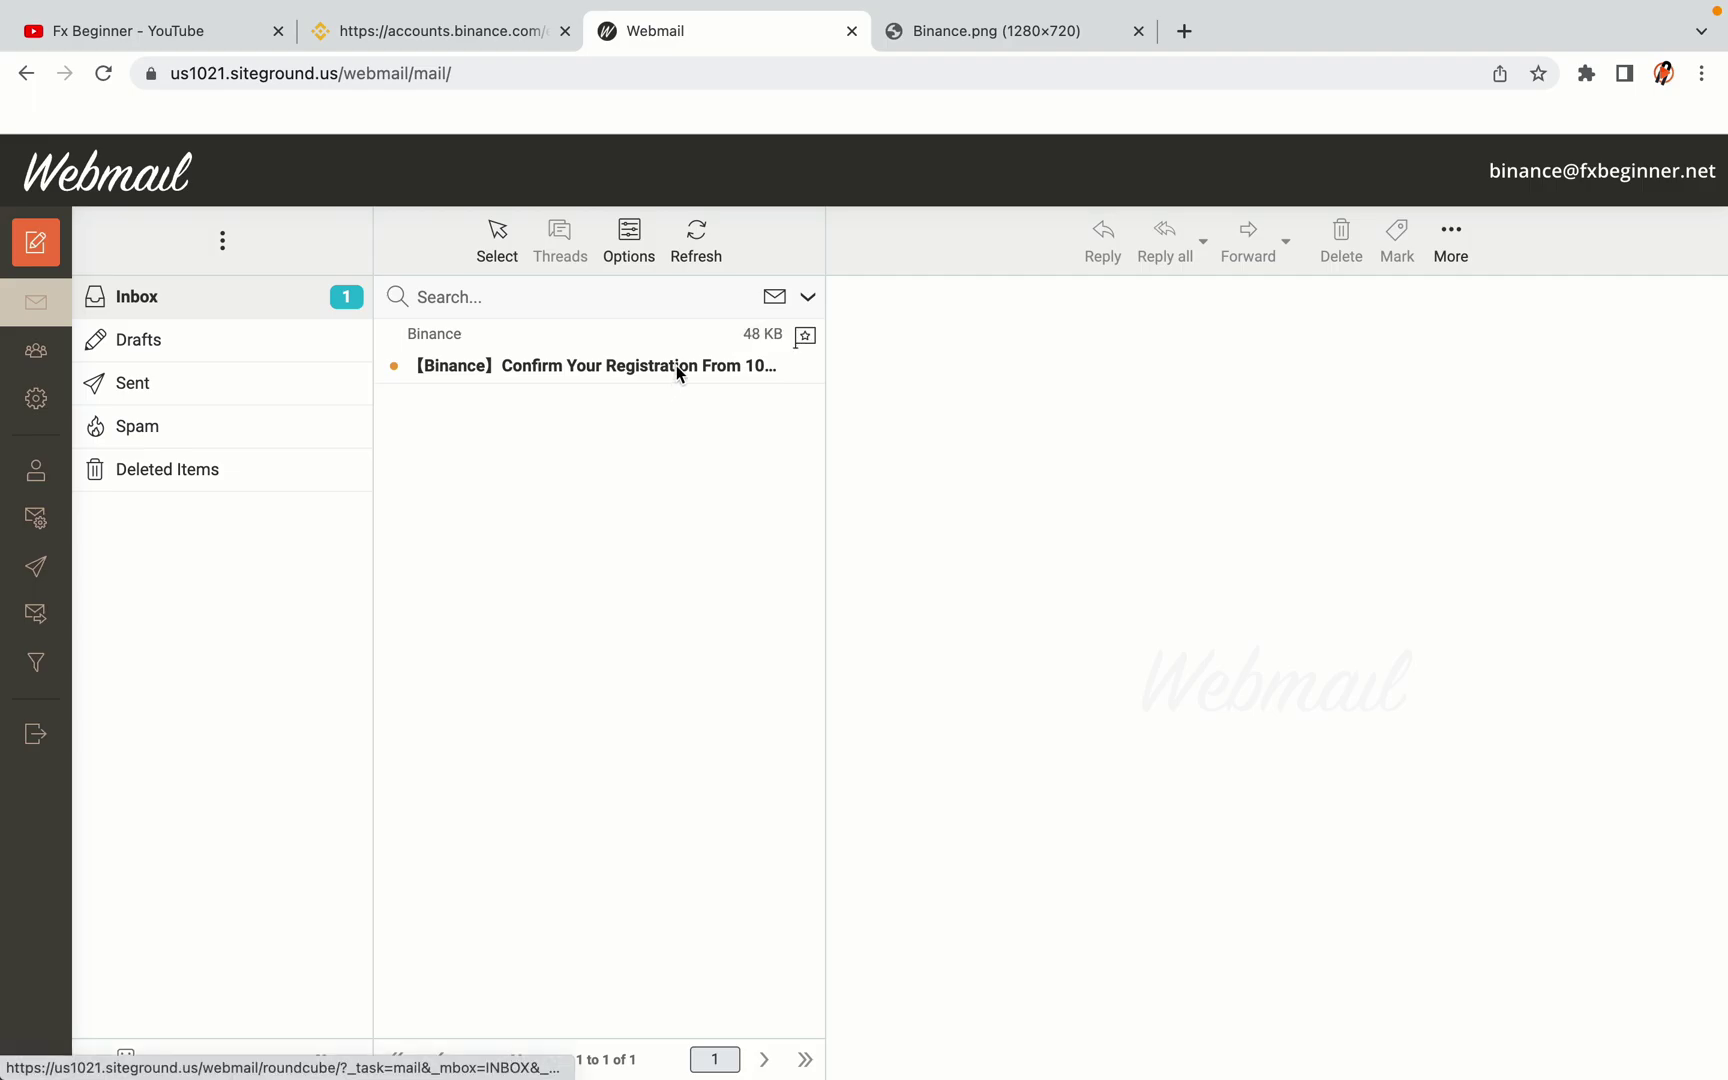
click(599, 367)
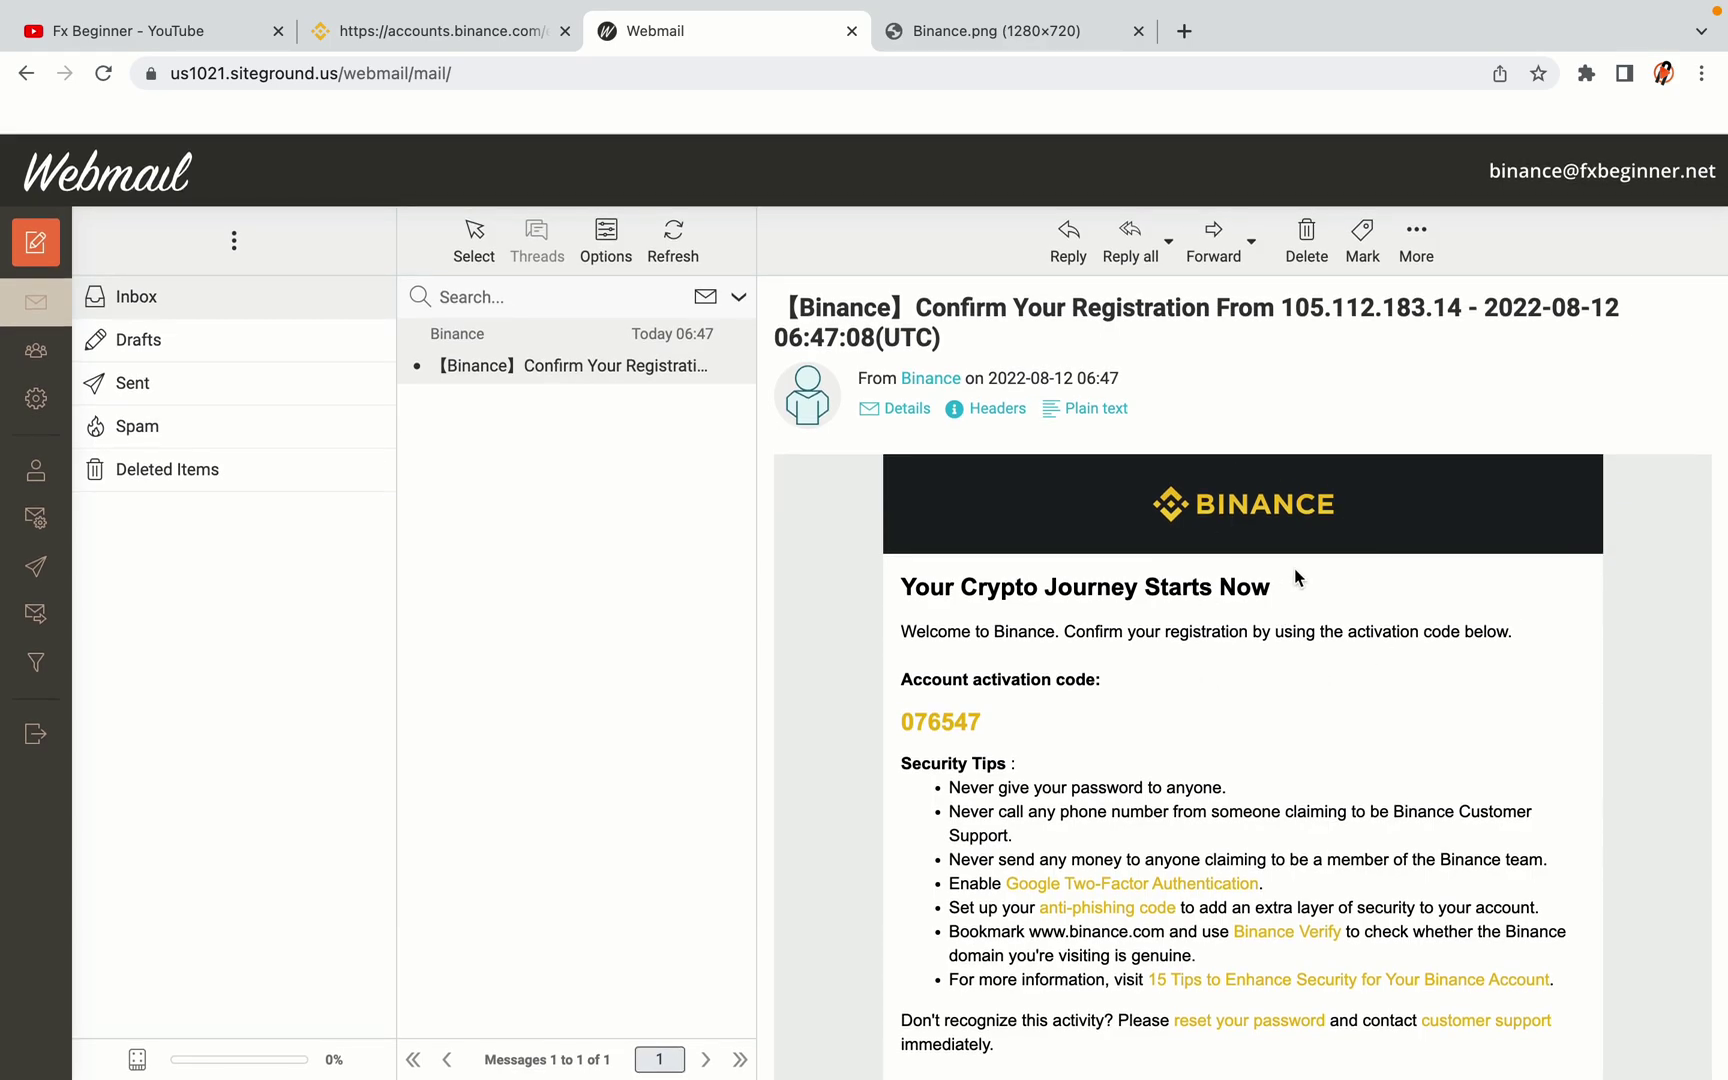
scroll(1295, 577, down, 3)
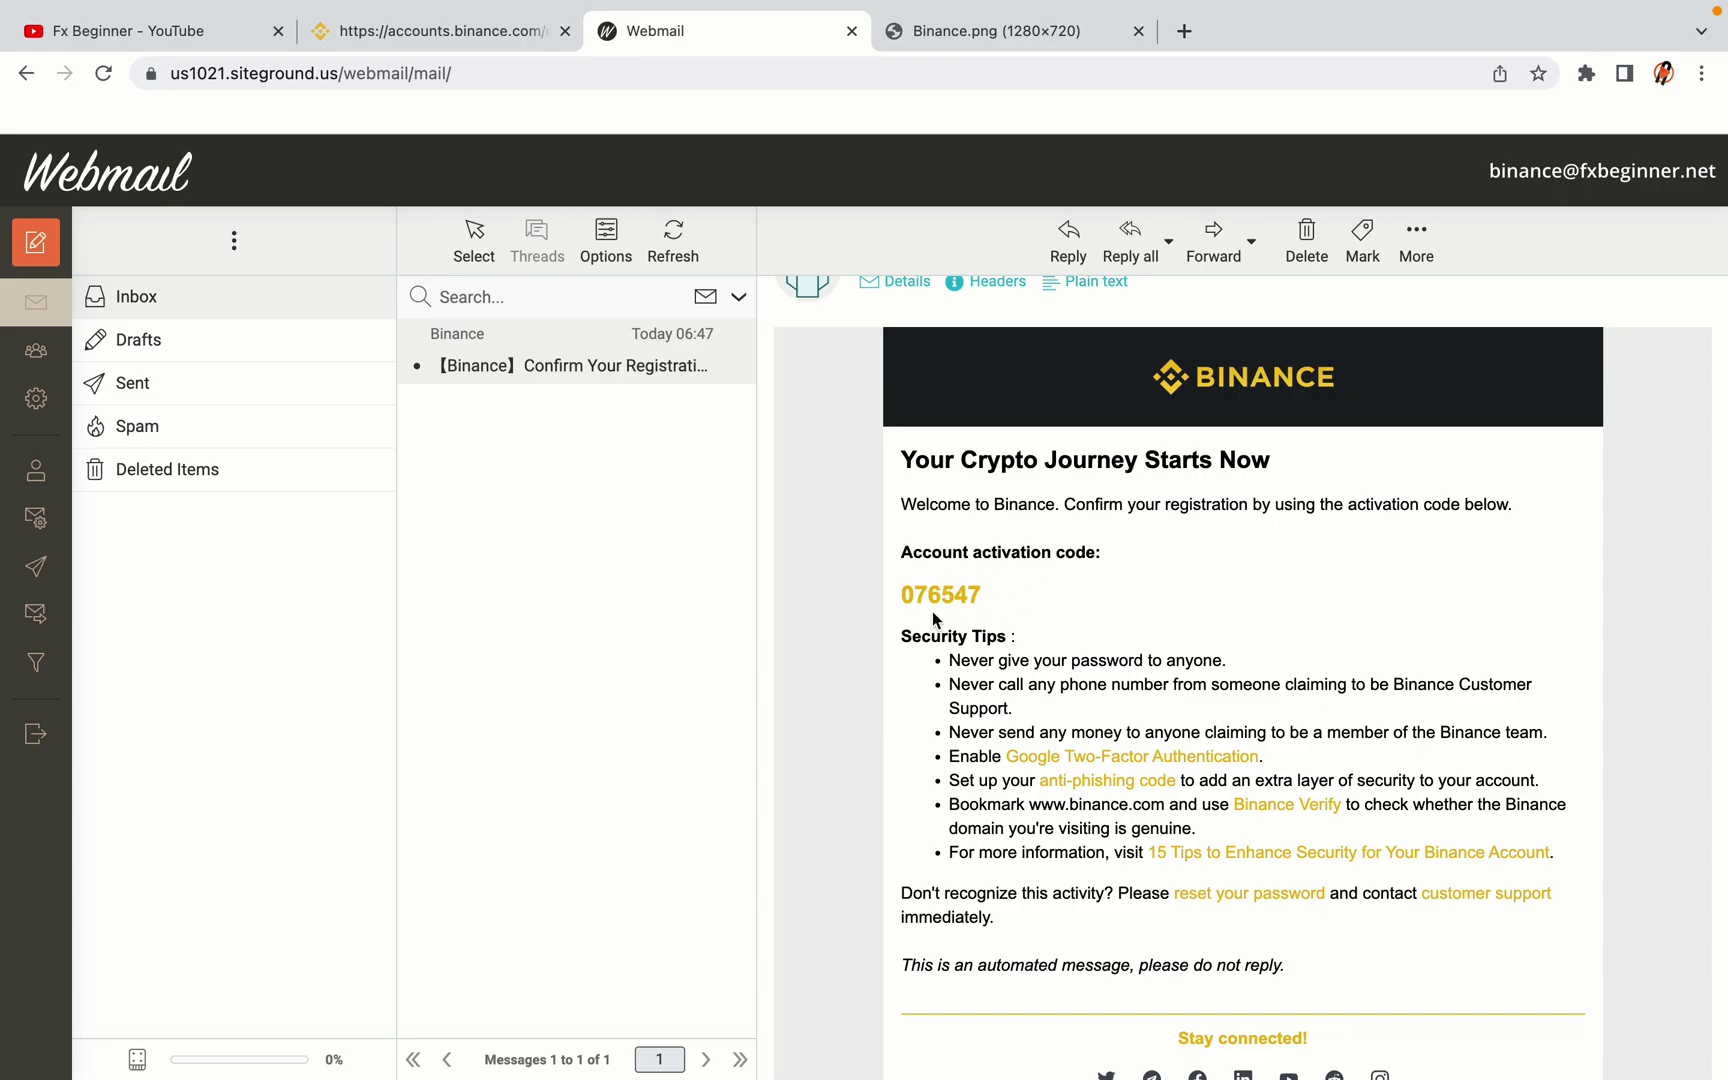
drag(901, 594, 973, 595)
click(989, 597)
right_click(962, 595)
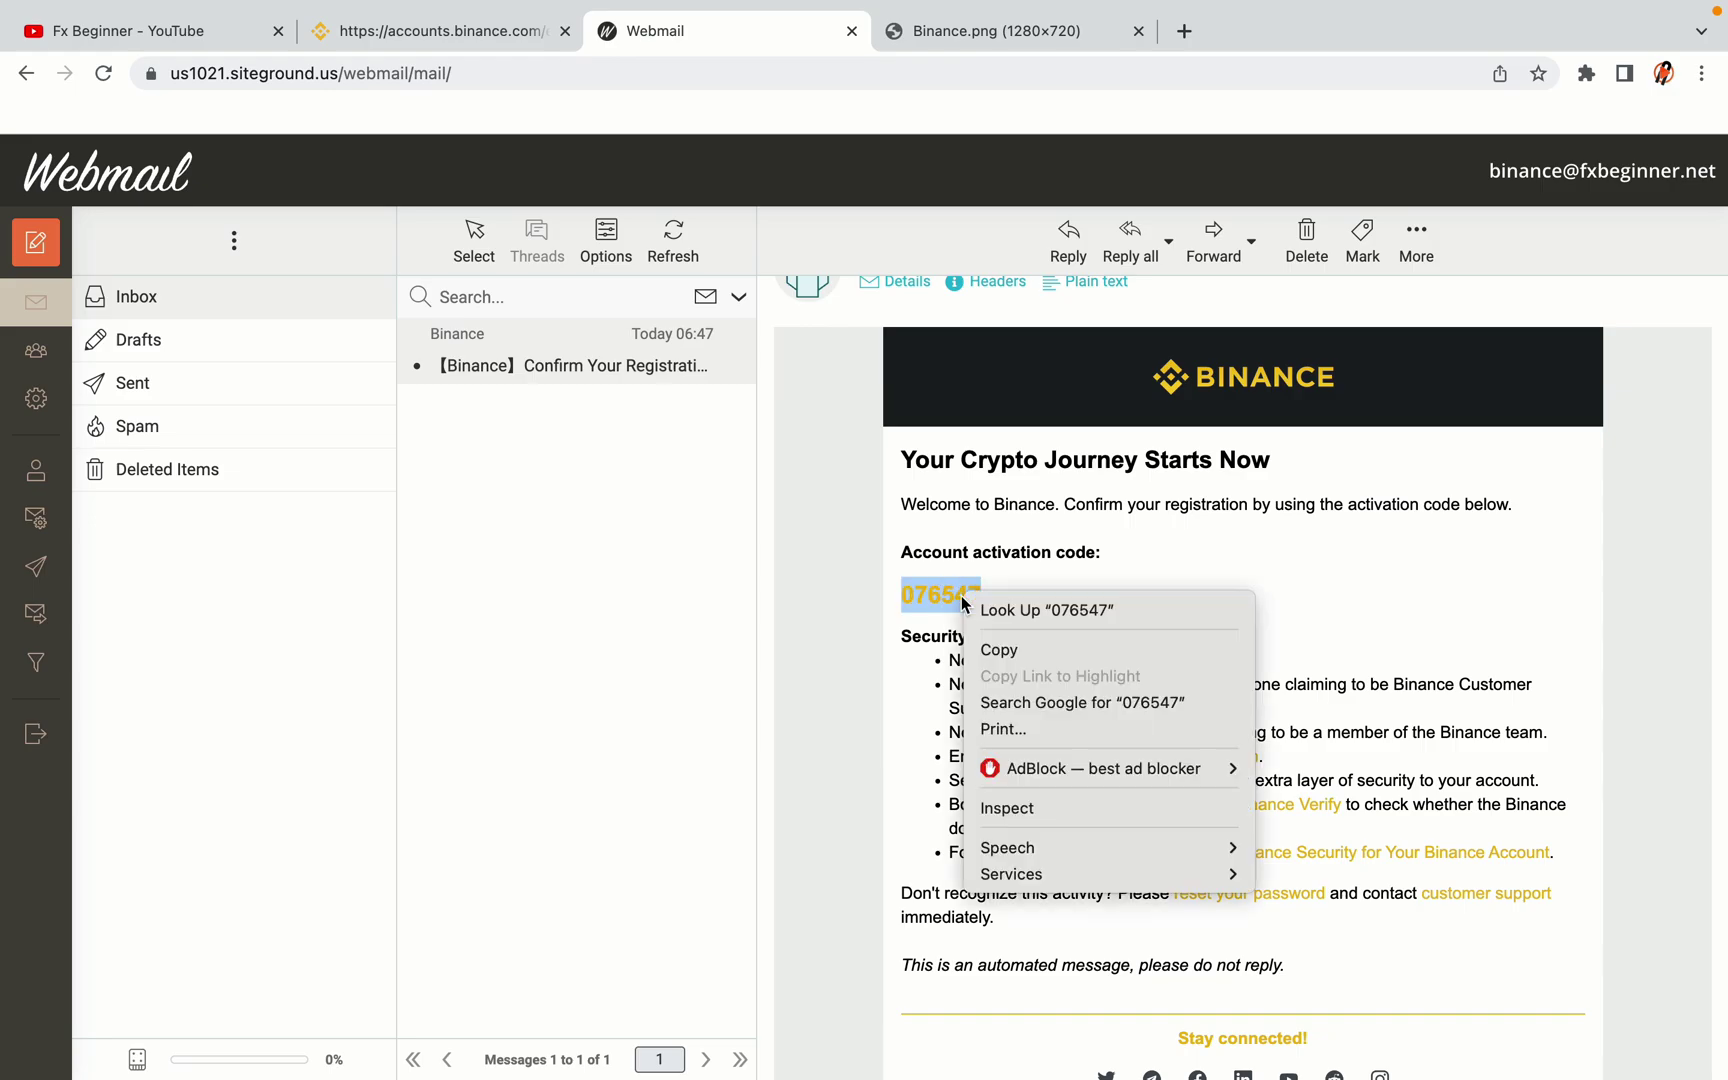
click(988, 642)
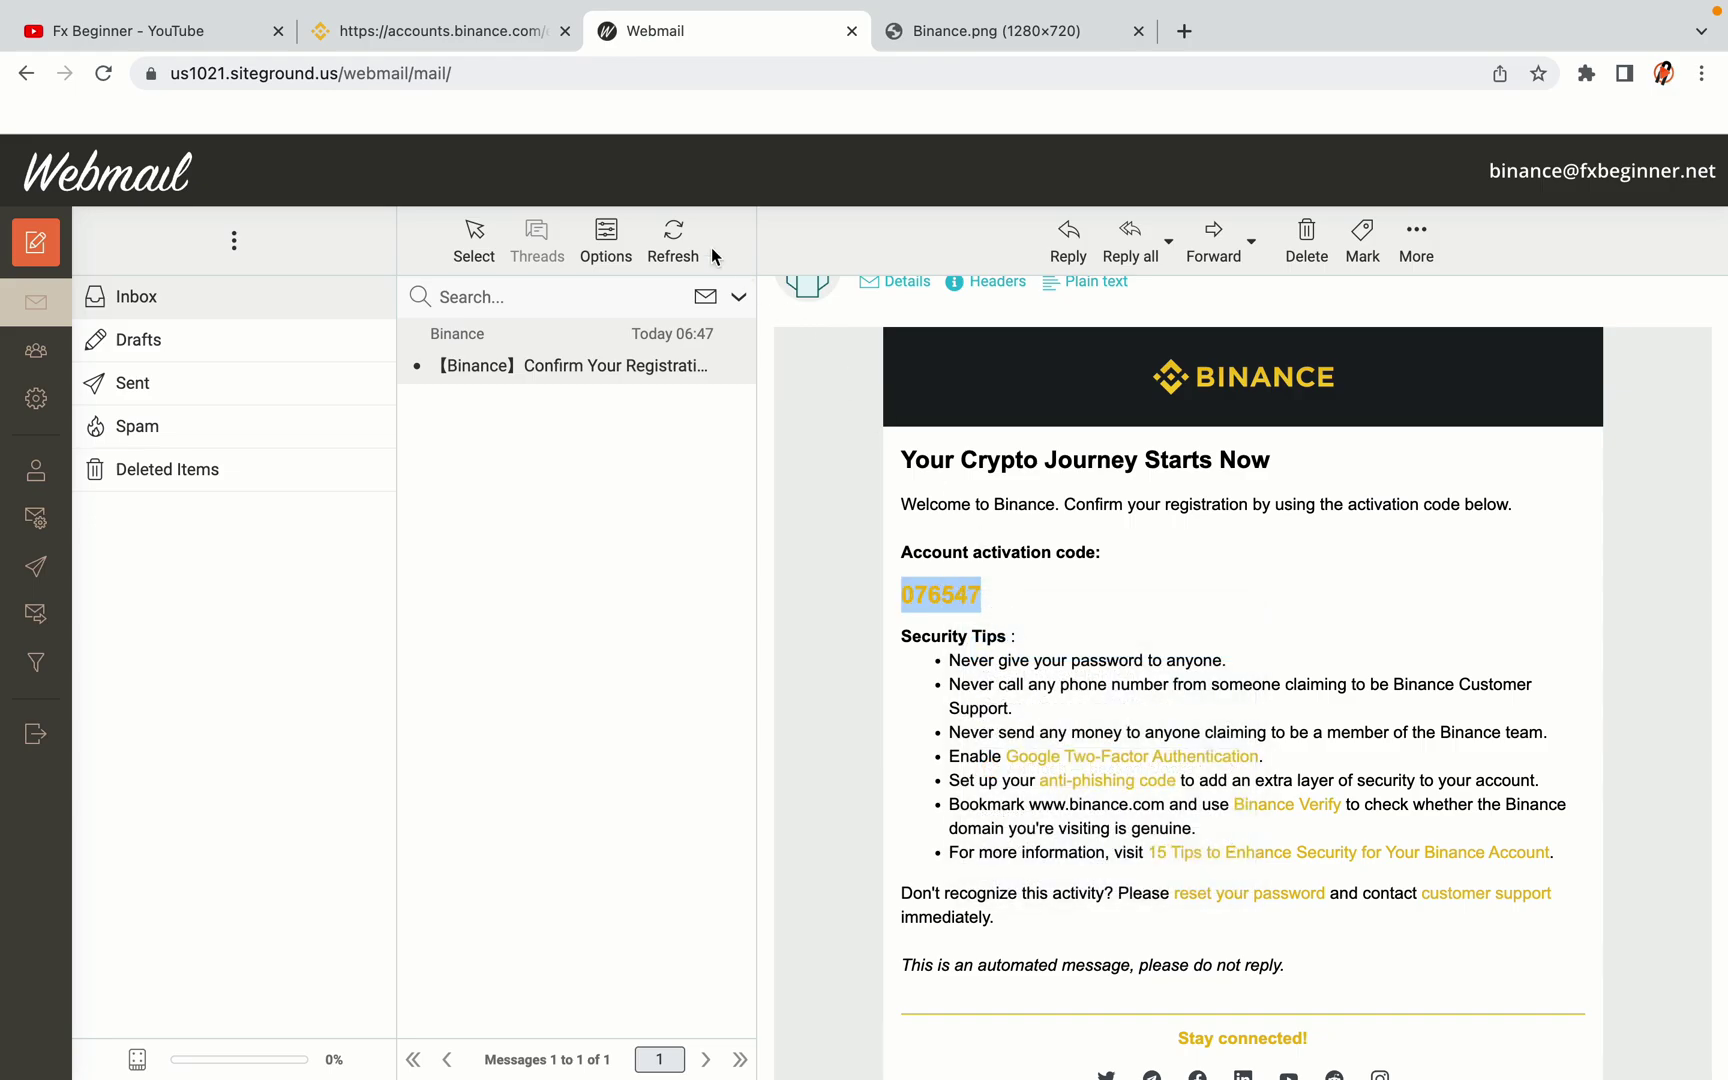
click(450, 32)
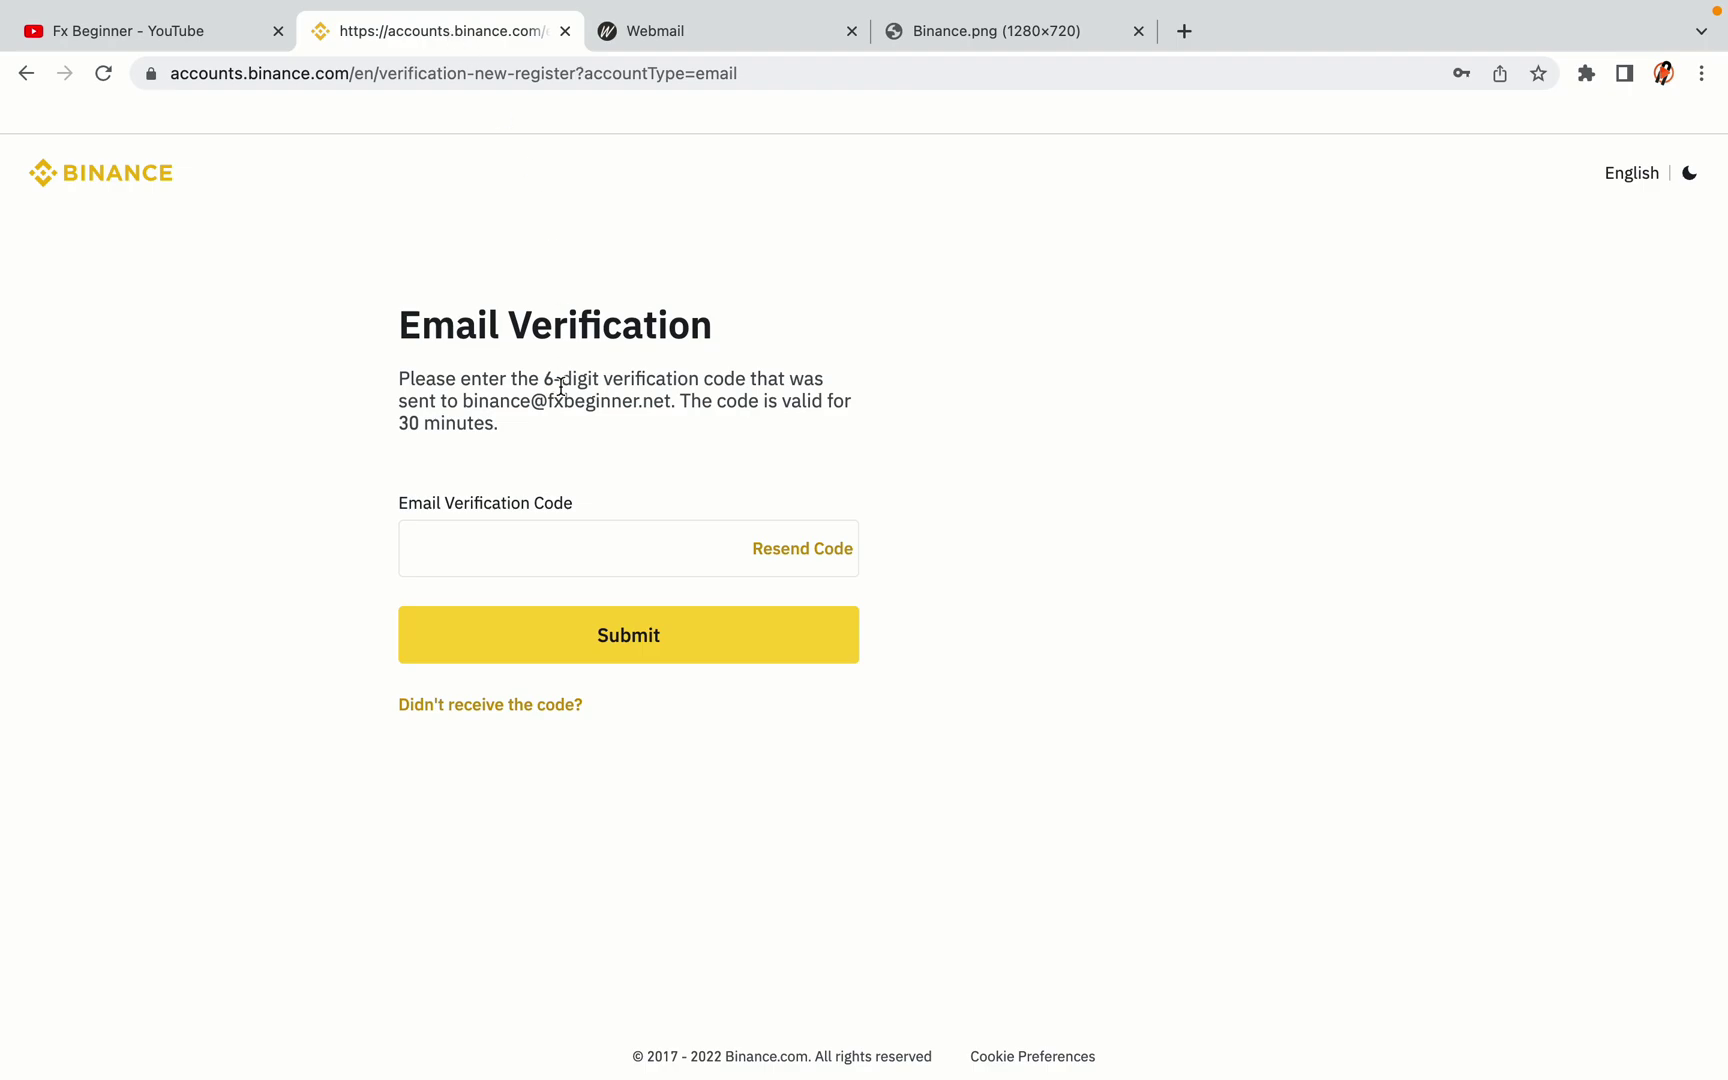
Paste the copied activation code into the Email Verification Code field to verify the account
click(526, 543)
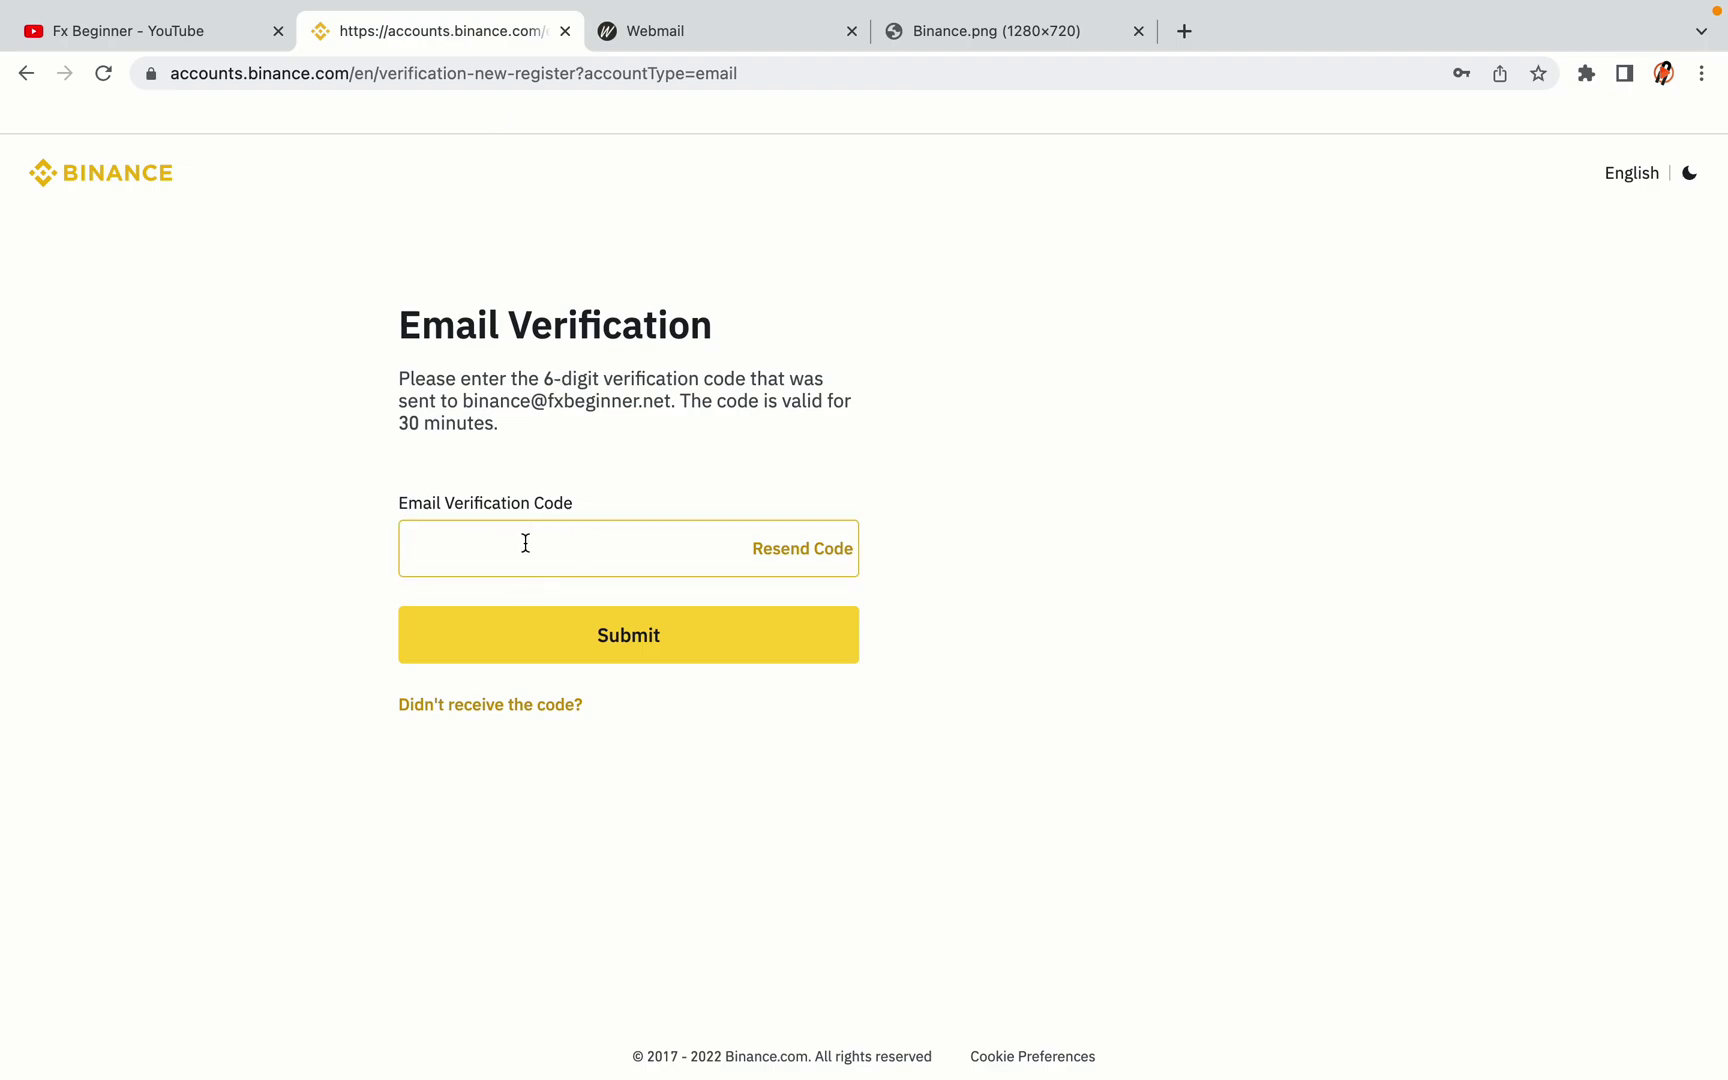
key(super+v)
click(306, 518)
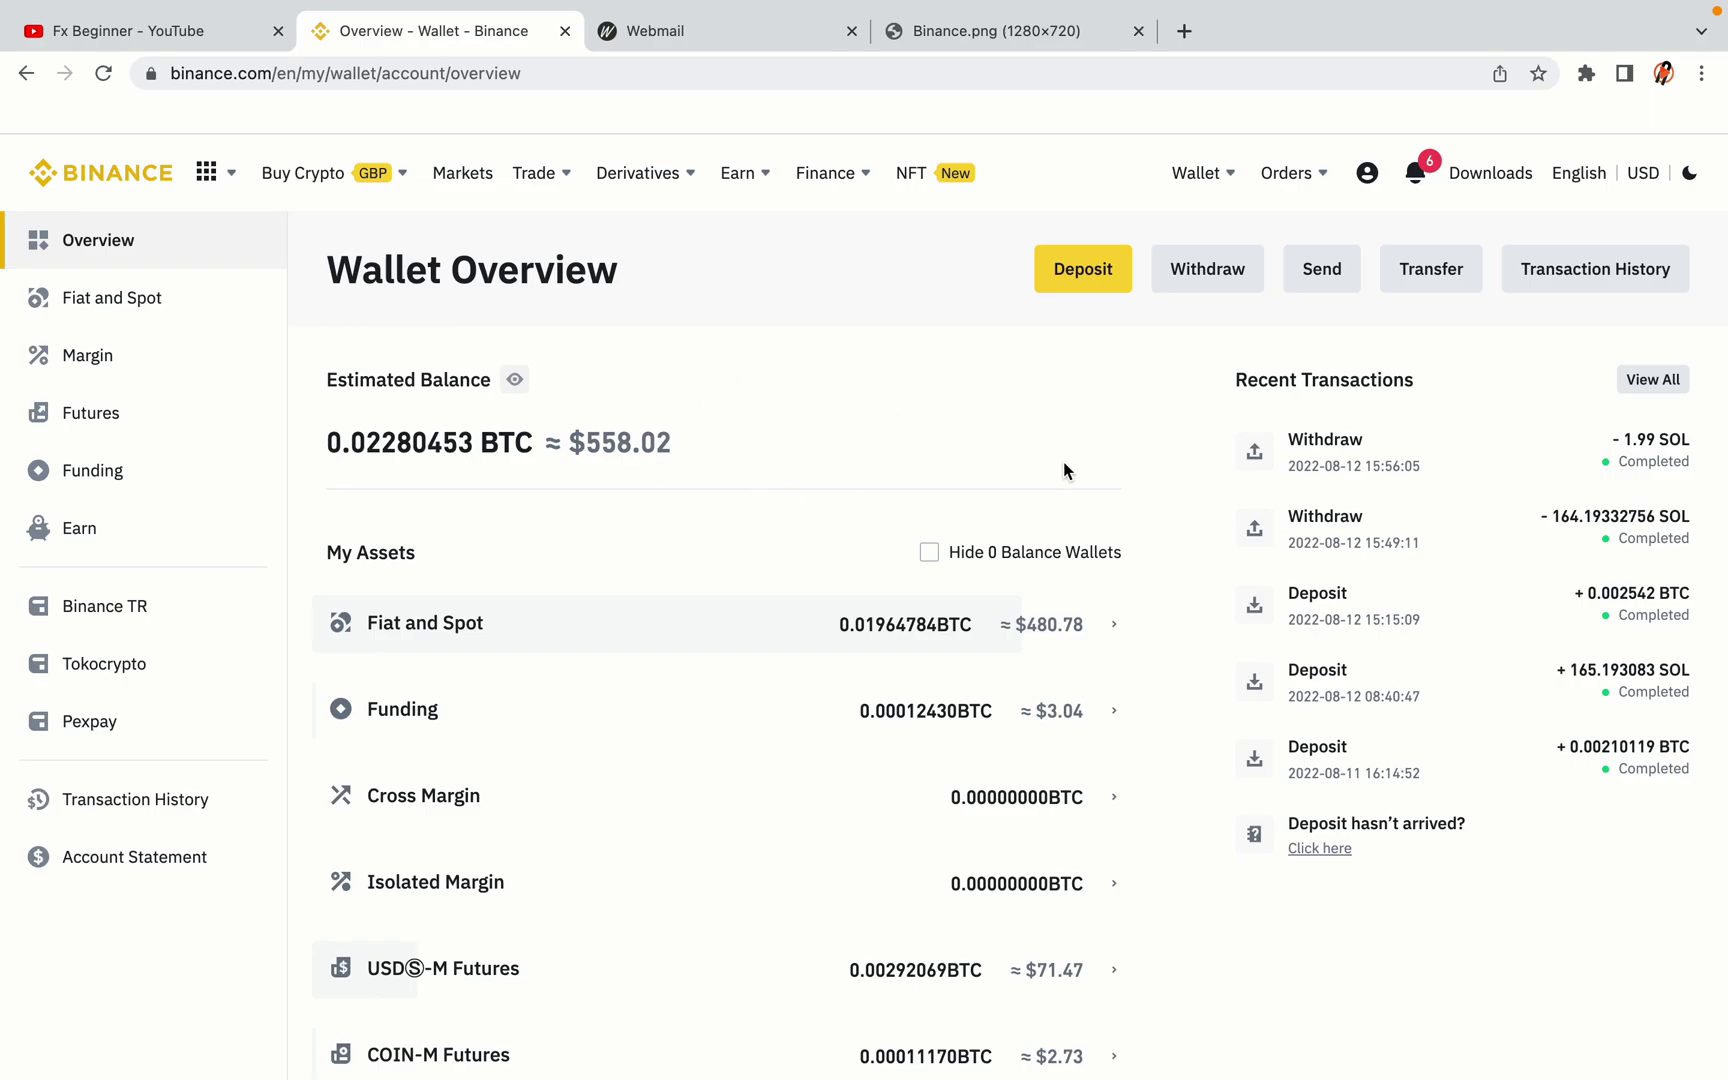
Browse the Wallet Overview's 0.02280453 BTC balance and the Buy Crypto and Trade menus
scroll(1063, 461, down, 3)
scroll(1062, 461, down, 3)
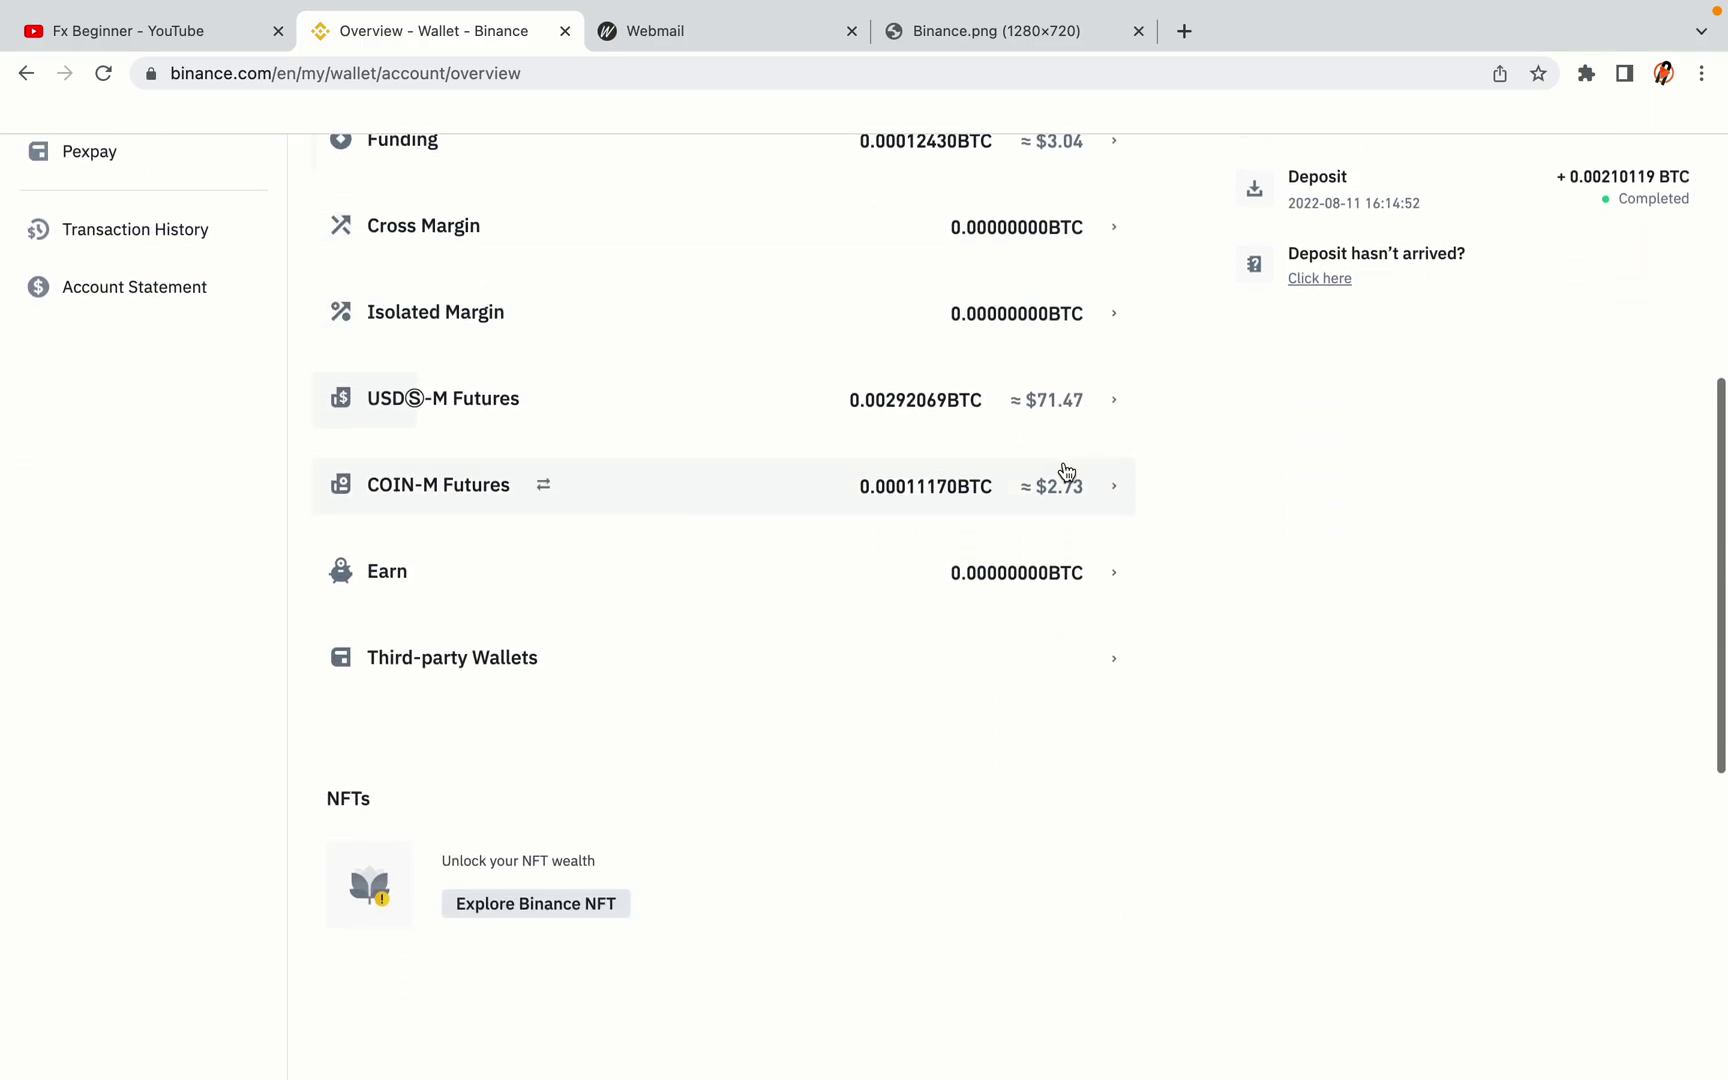
scroll(1062, 461, up, 6)
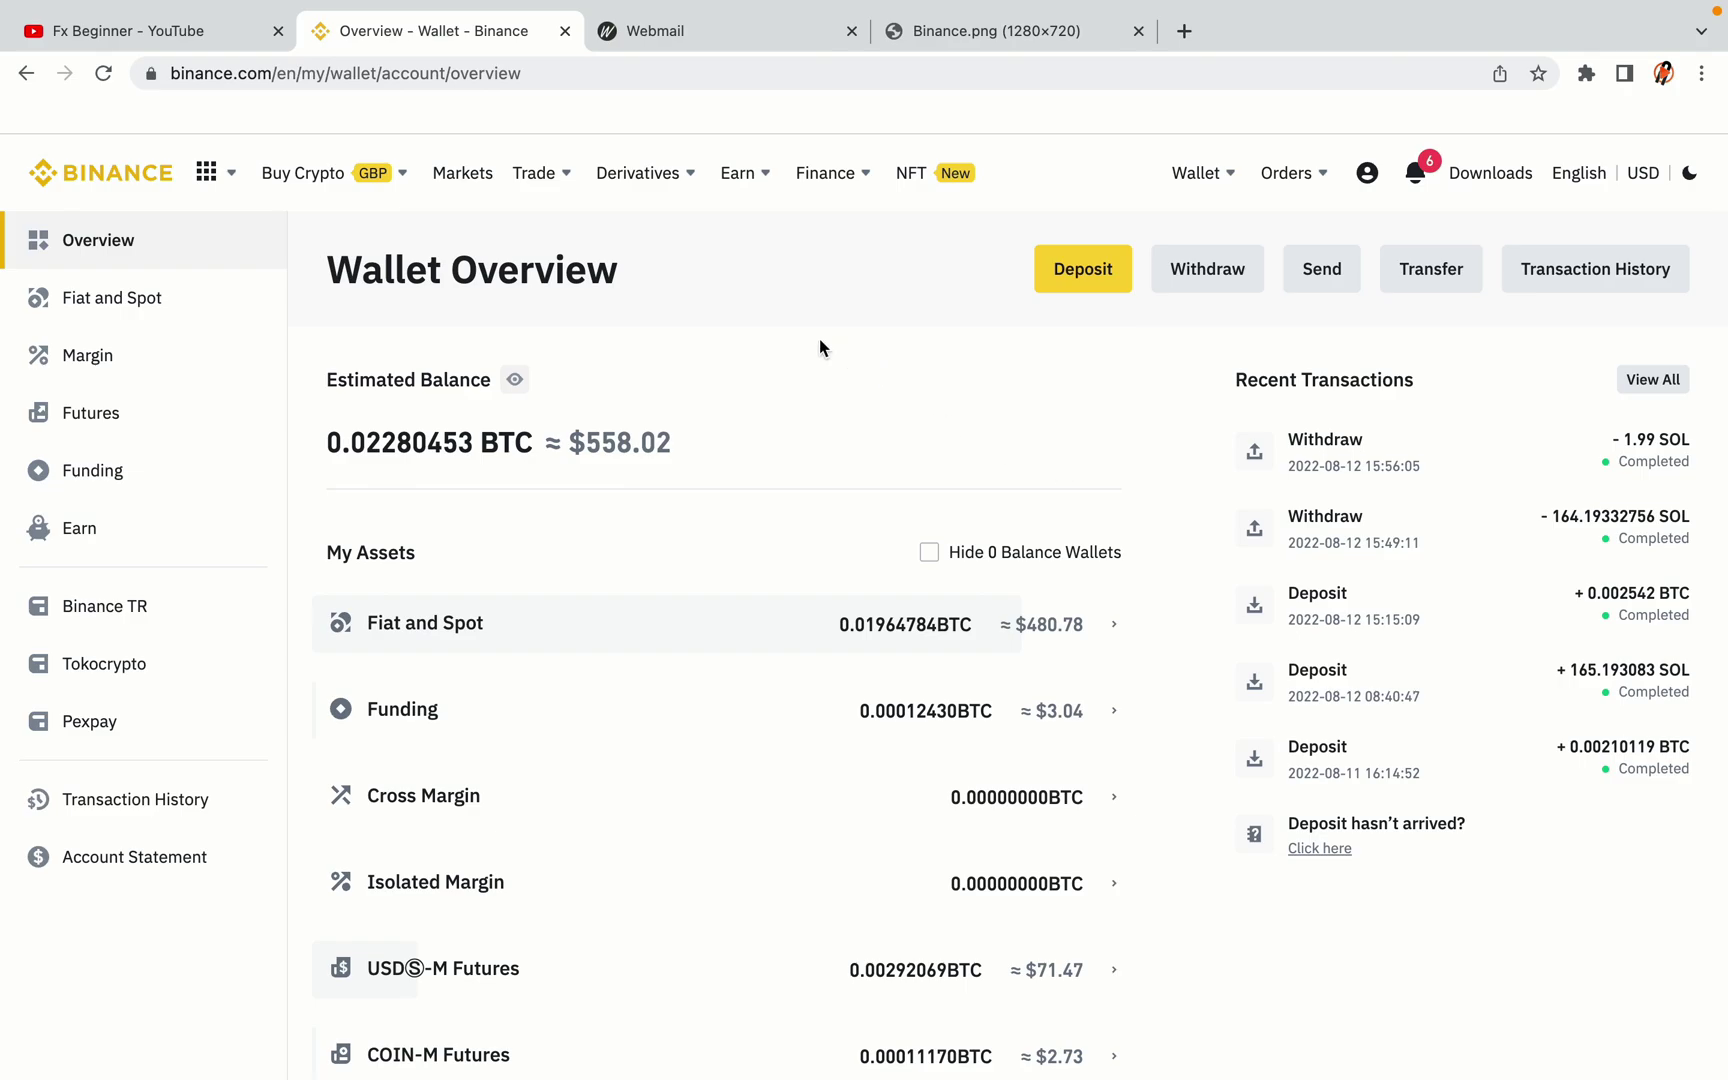
mouse_move(406, 199)
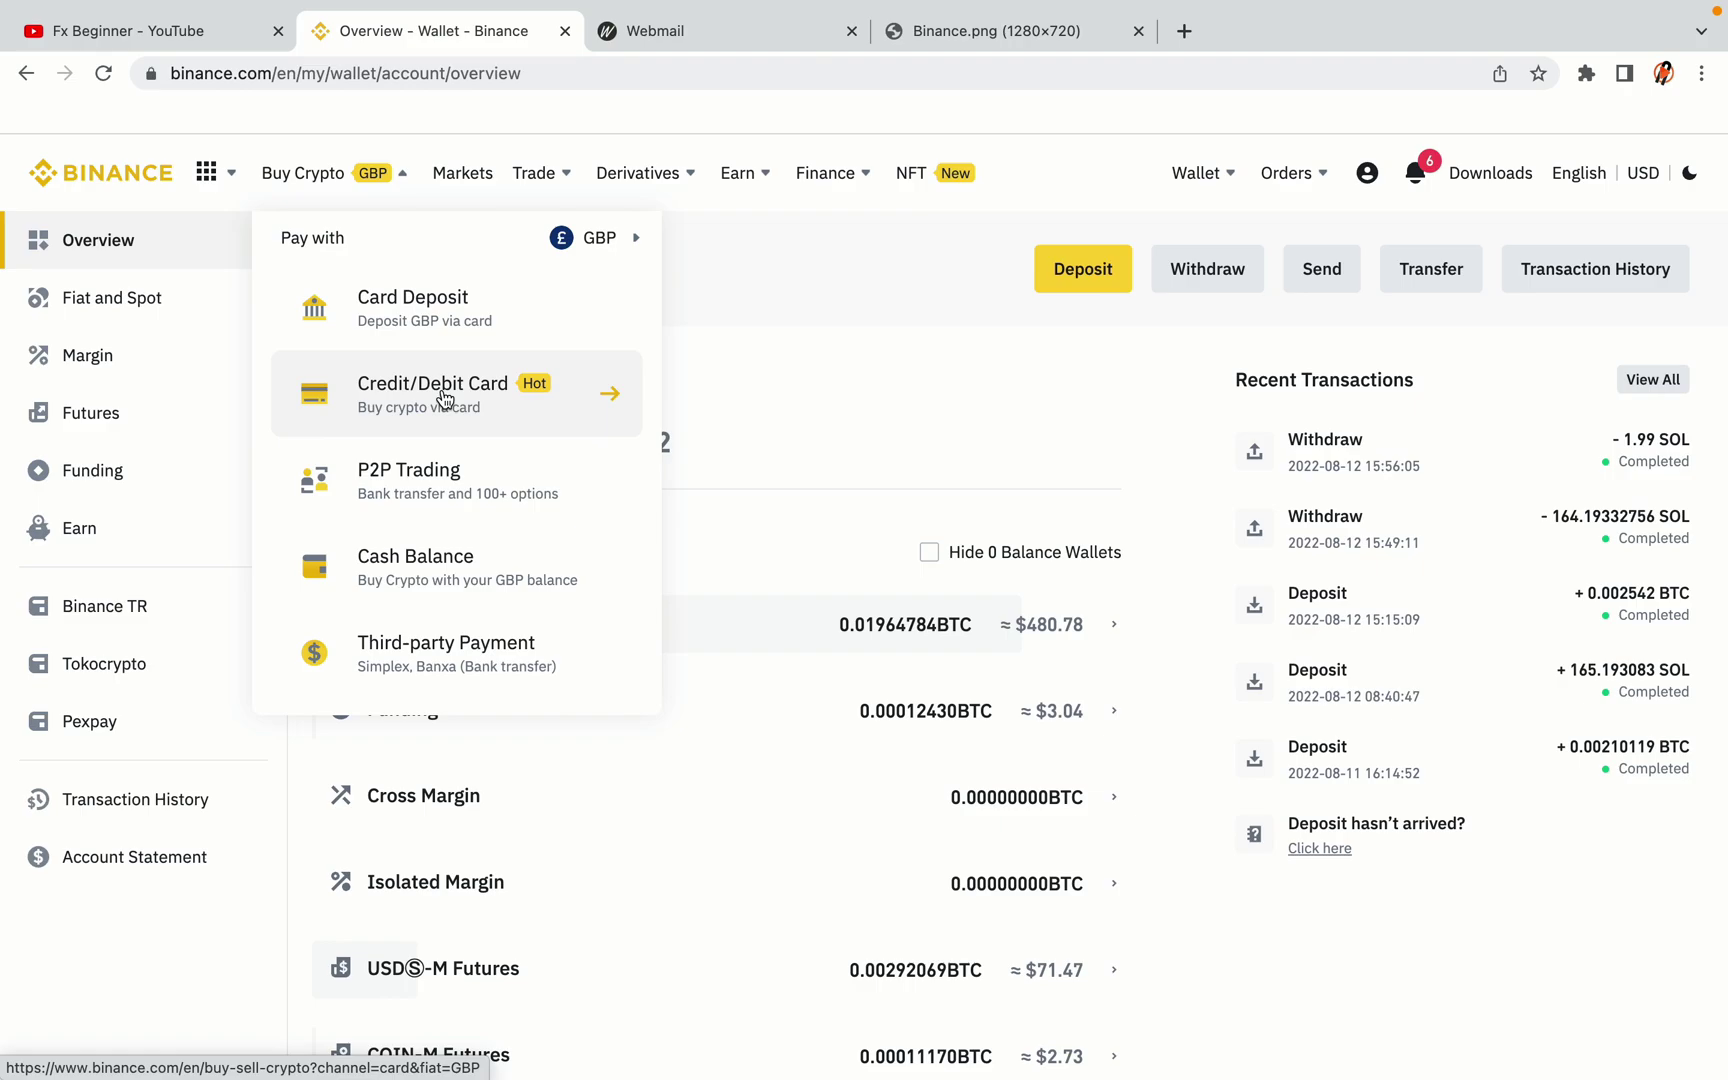
mouse_move(534, 175)
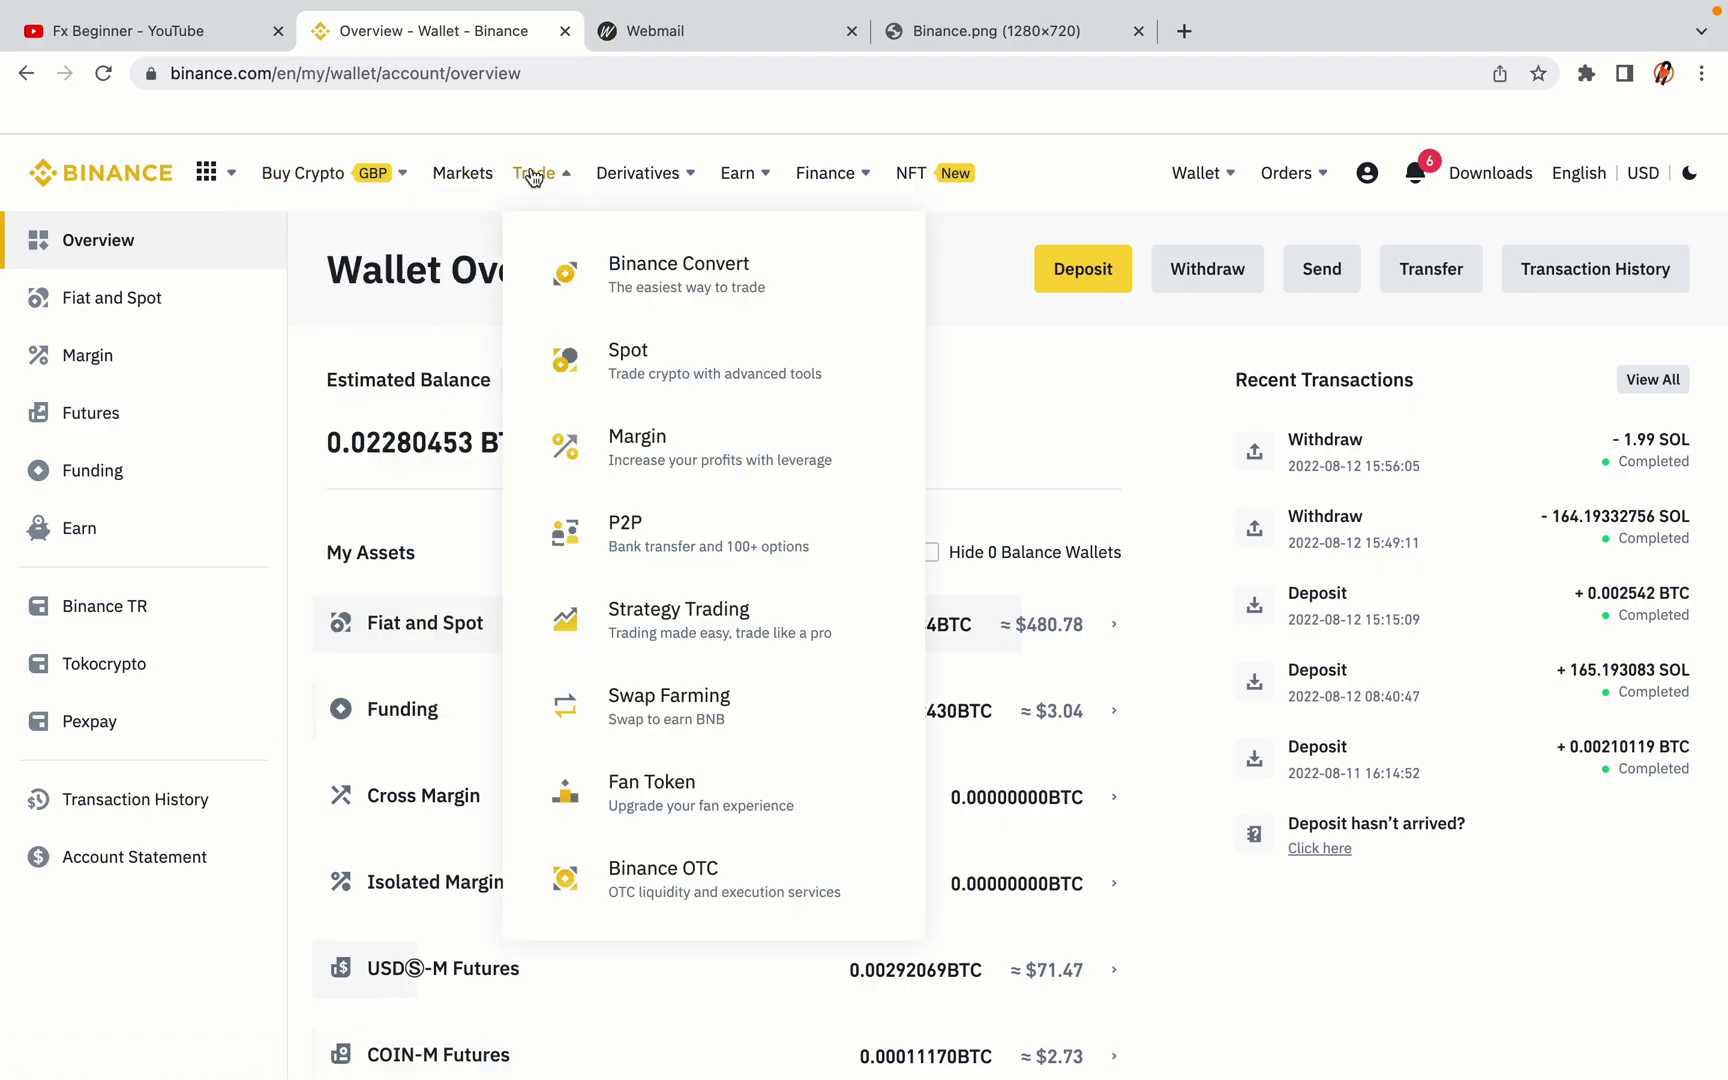